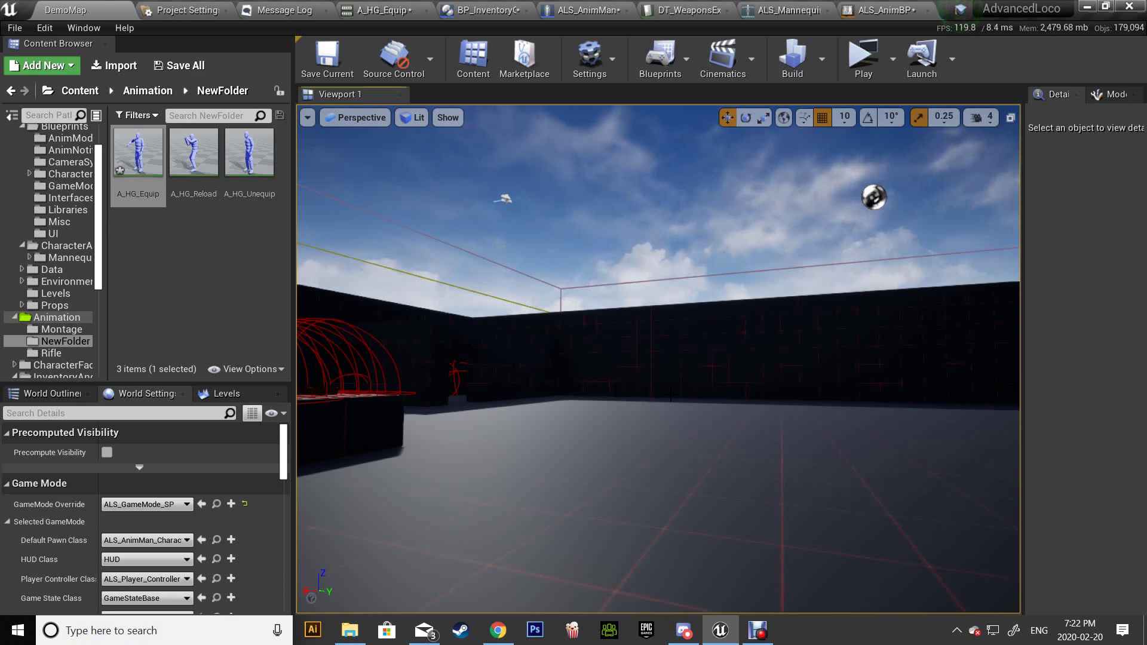
Step: Fly the level camera toward the blocks, then bring up the ALS_AnimBP AnimGraph's Hand IK setup
right_drag(671, 394, 670, 394)
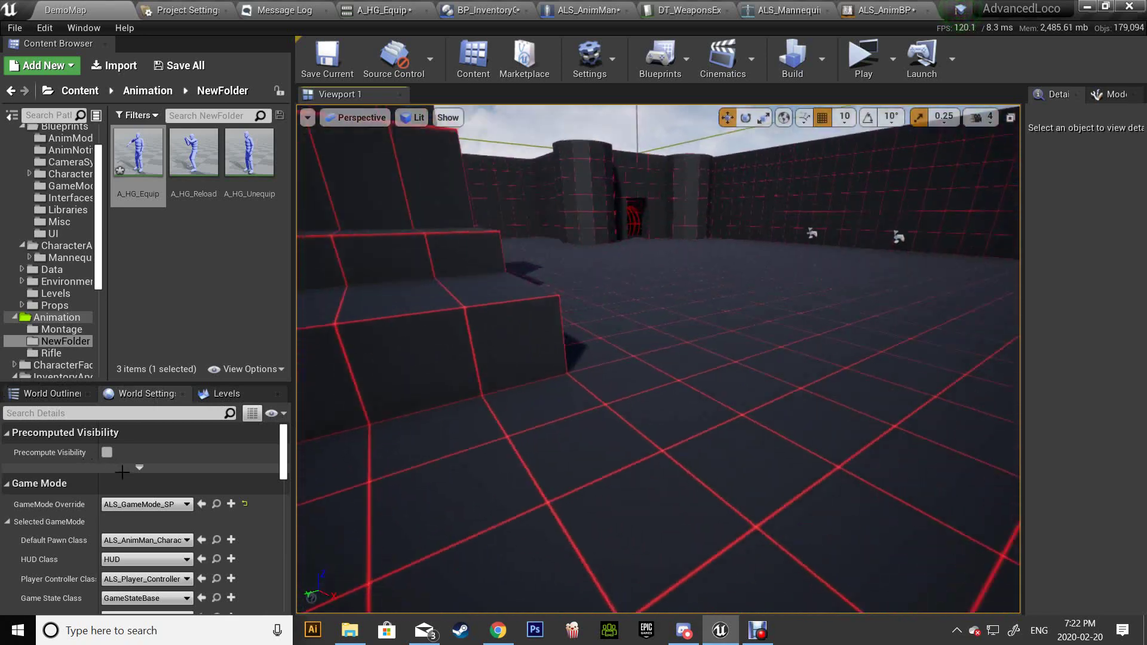
right_drag(730, 238, 729, 238)
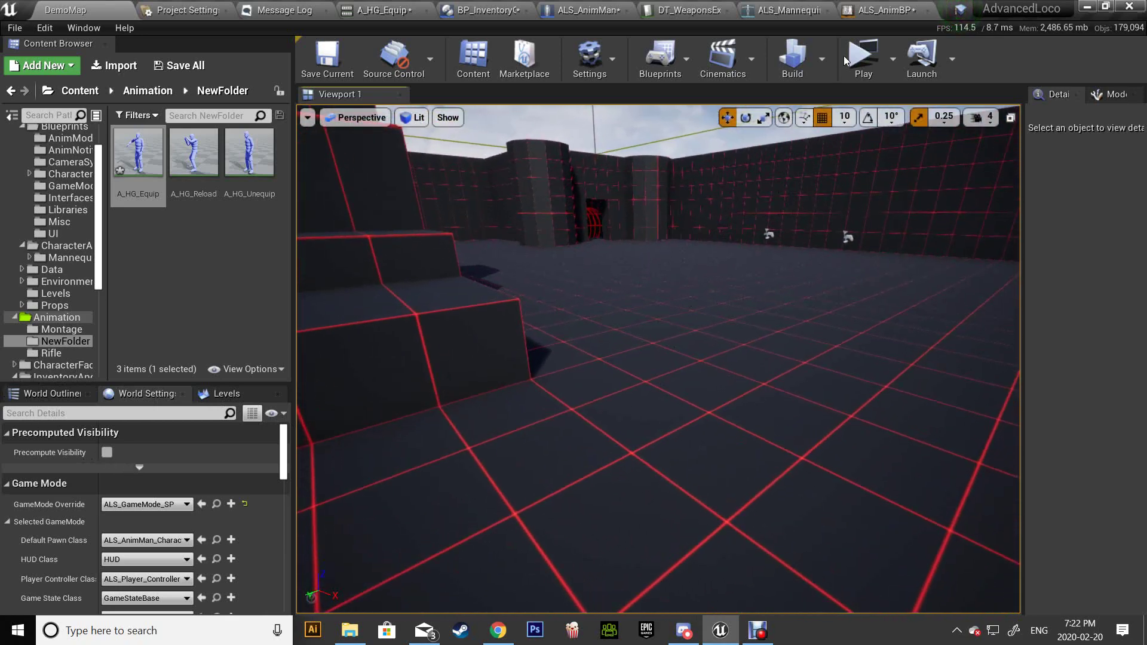
click(871, 18)
Step: Open the Update Graph and locate the Cast, Is Valid and SET Reloading nodes
scroll(550, 275, up, 2)
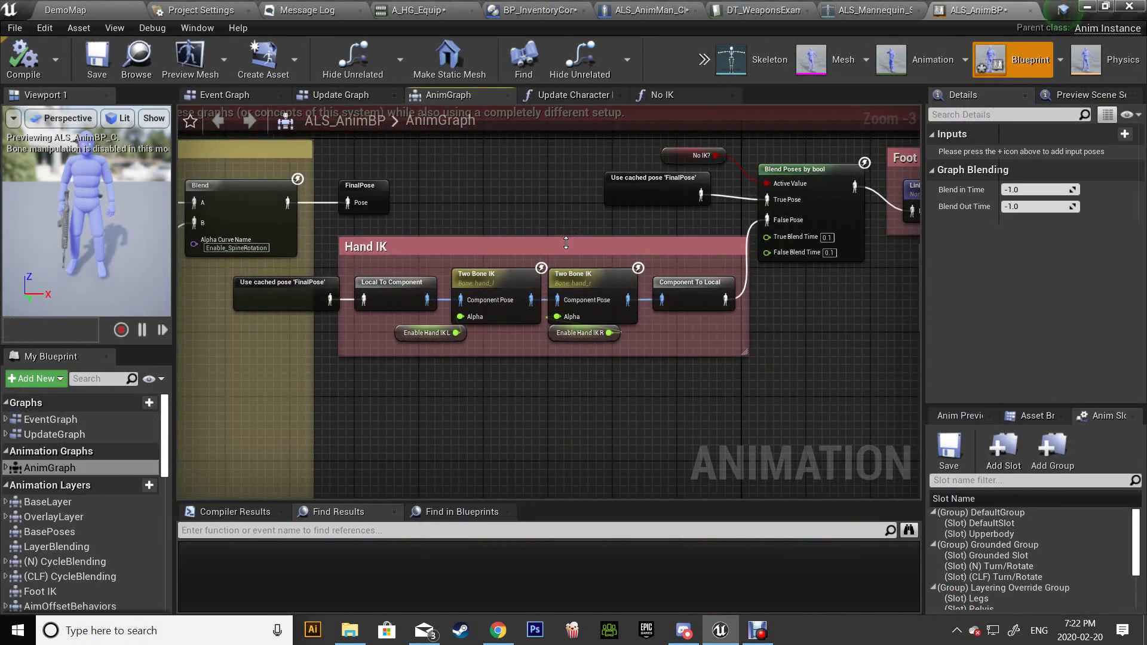
double_click(45, 437)
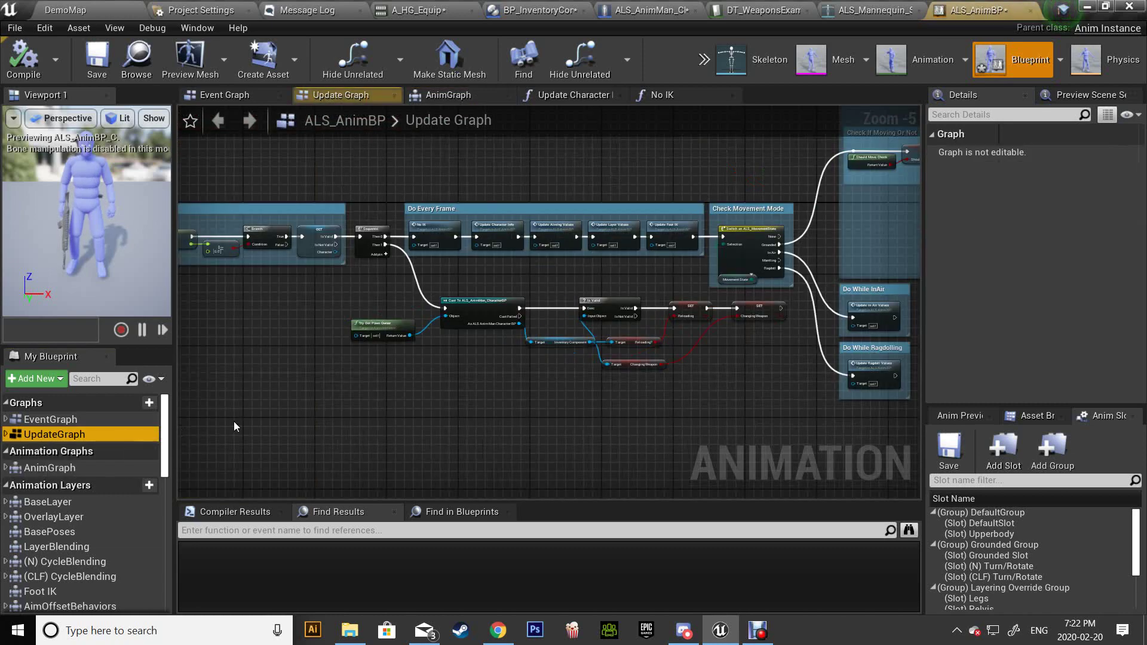
scroll(484, 312, up, 2)
scroll(478, 311, up, 2)
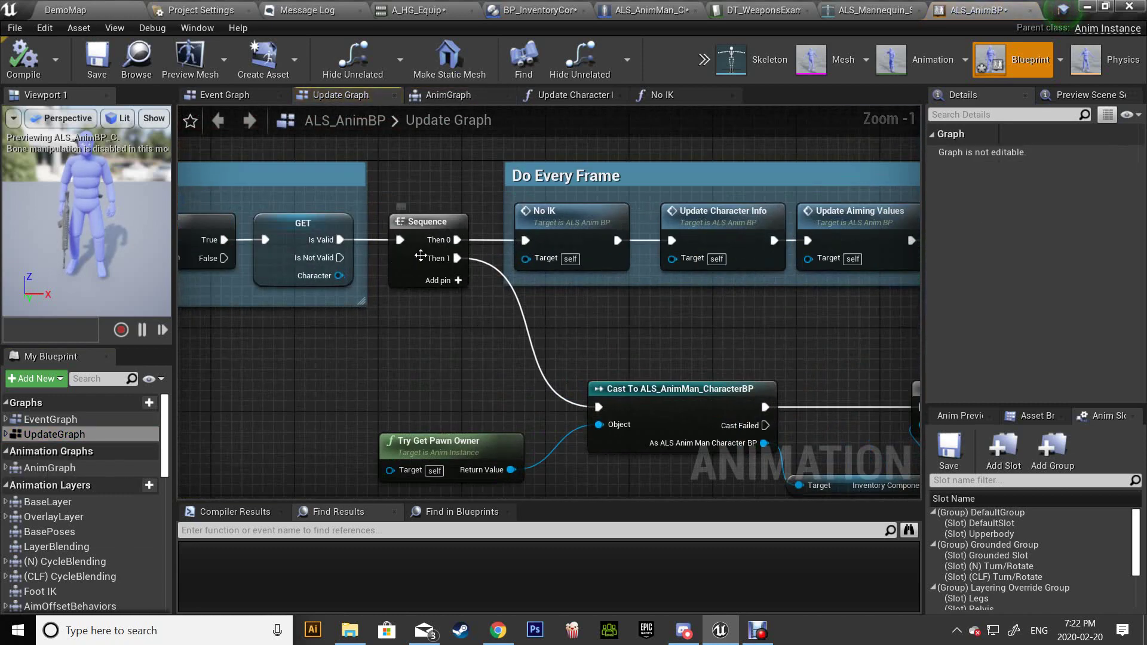
right_drag(533, 416, 363, 324)
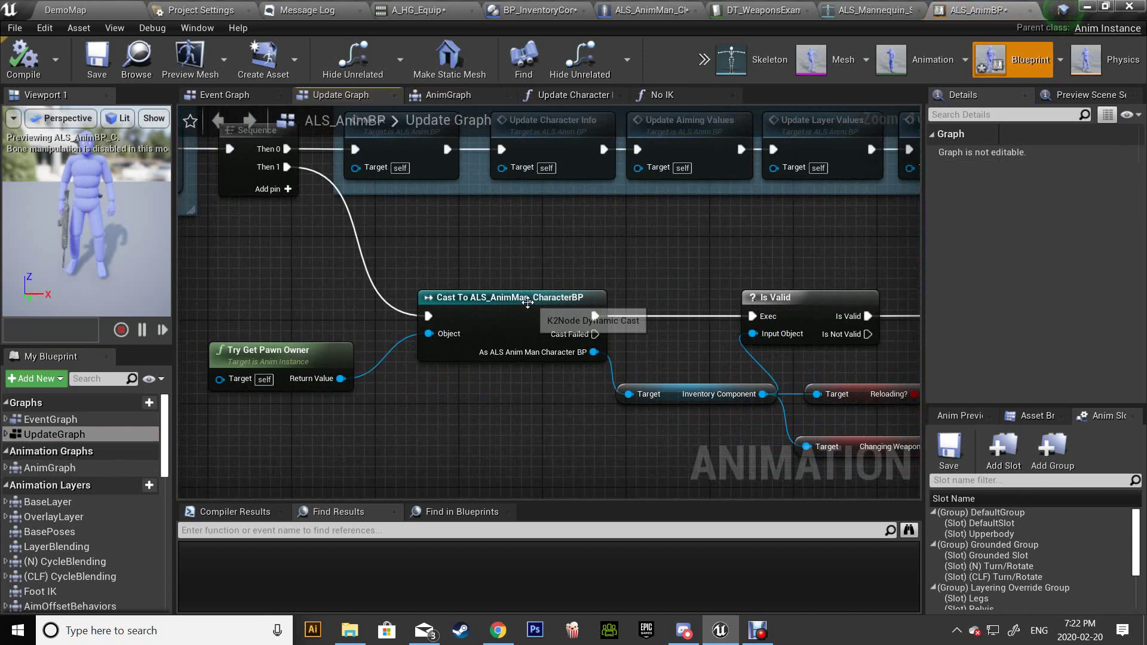
mouse_move(528, 303)
right_down()
mouse_move(459, 275)
mouse_move(288, 262)
right_up()
mouse_move(475, 340)
right_down()
mouse_move(526, 312)
mouse_move(510, 306)
mouse_move(567, 294)
right_up()
Step: Inspect the SET Changing Weapon node and Movement State area, then scroll My Blueprint to Functions
scroll(526, 312, up, 1)
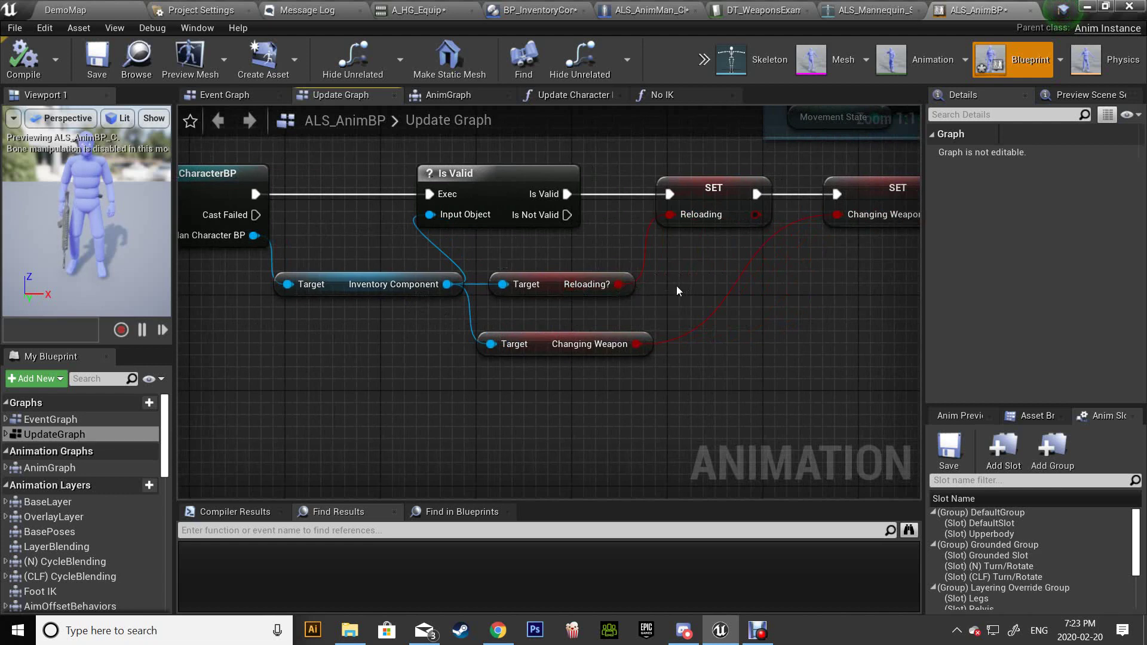
right_drag(677, 291, 620, 291)
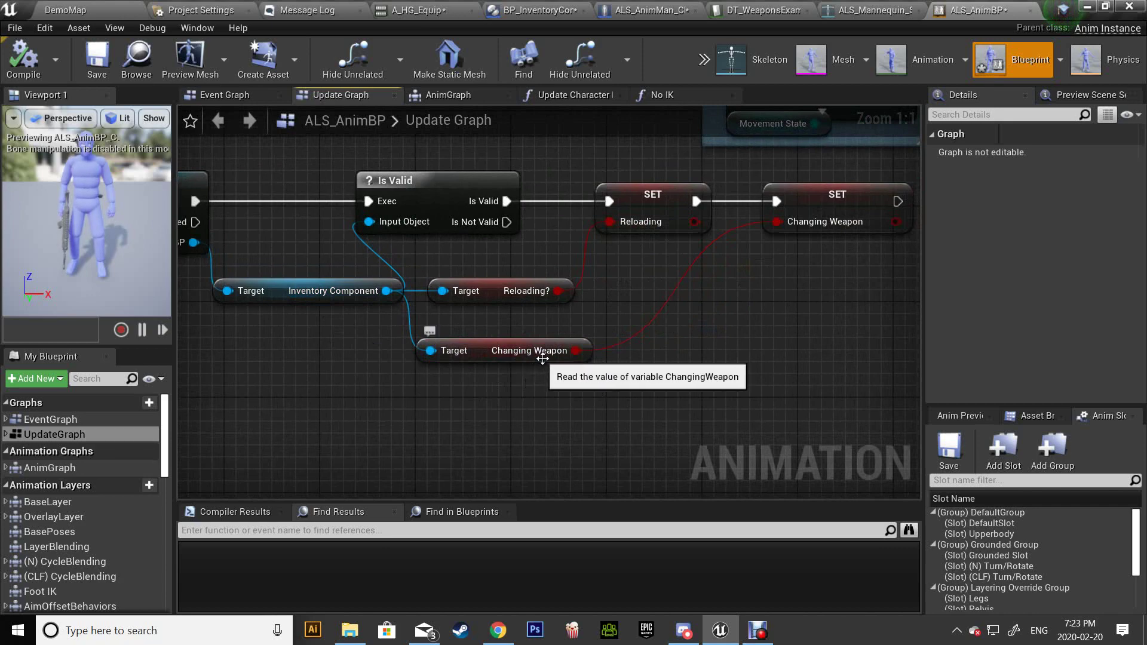
right_drag(626, 352, 540, 360)
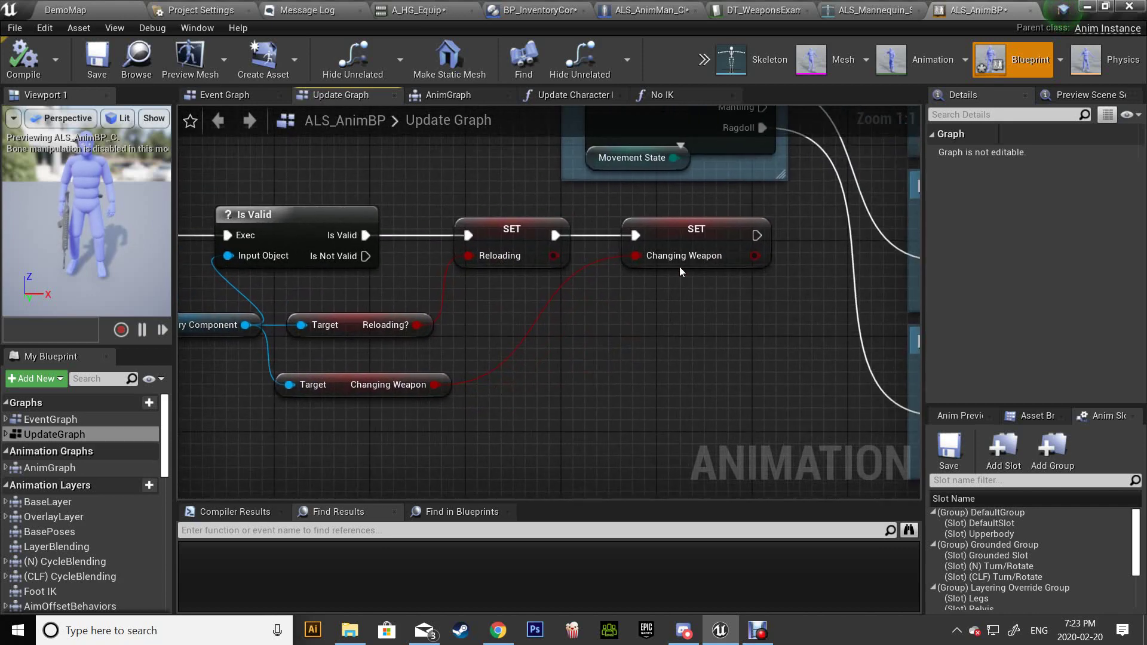
right_drag(602, 322, 752, 289)
scroll(734, 297, down, 2)
scroll(733, 298, down, 1)
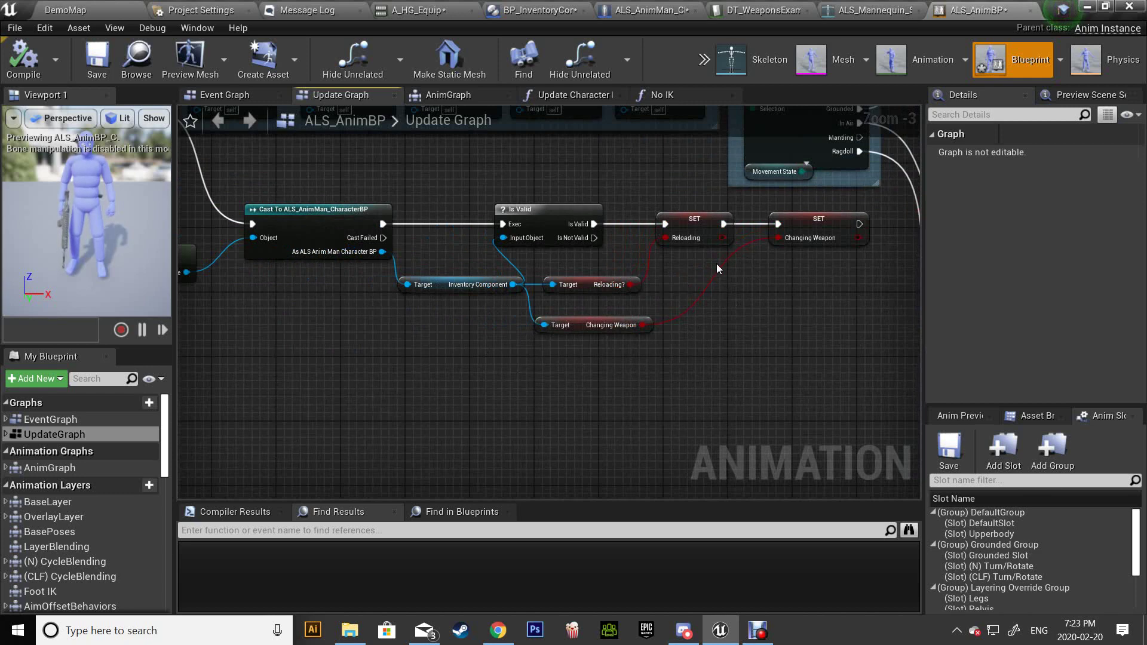
scroll(98, 544, down, 3)
scroll(56, 516, down, 3)
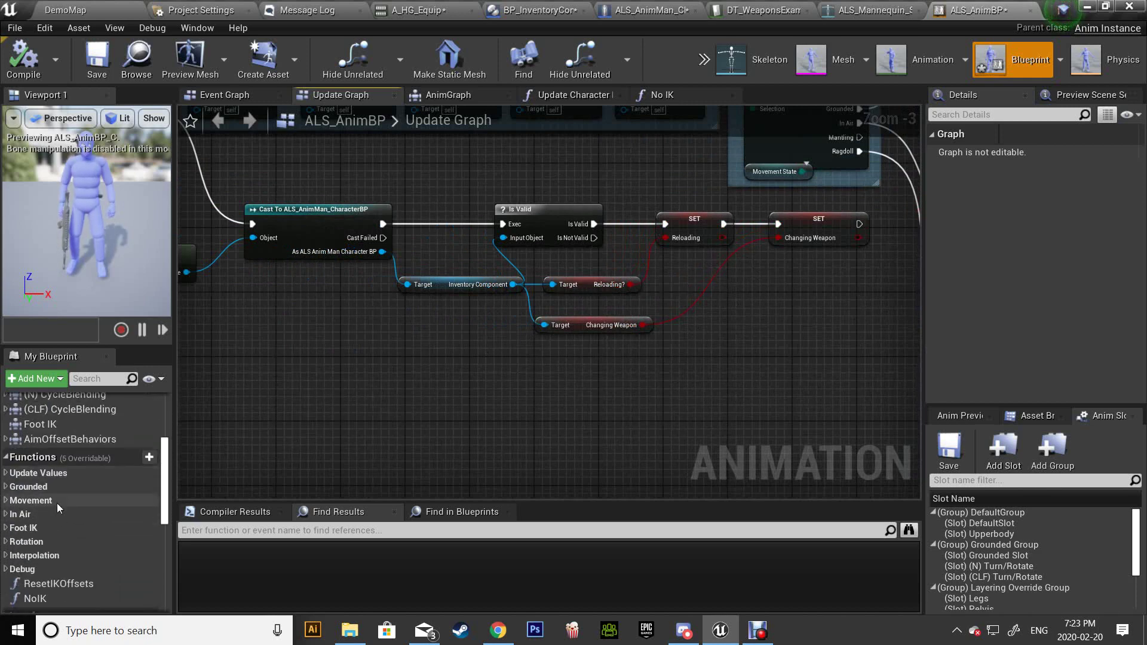
Step: Open the NoIK function and align the true and false SET No IK? nodes after the Branch
double_click(37, 527)
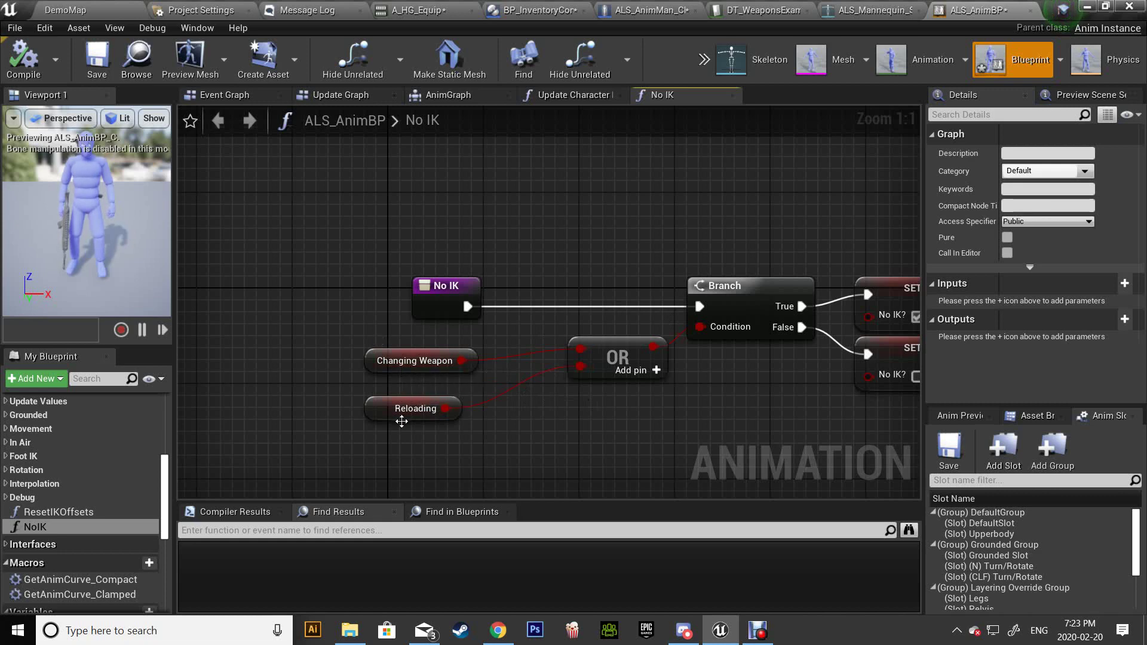
right_drag(595, 410, 383, 421)
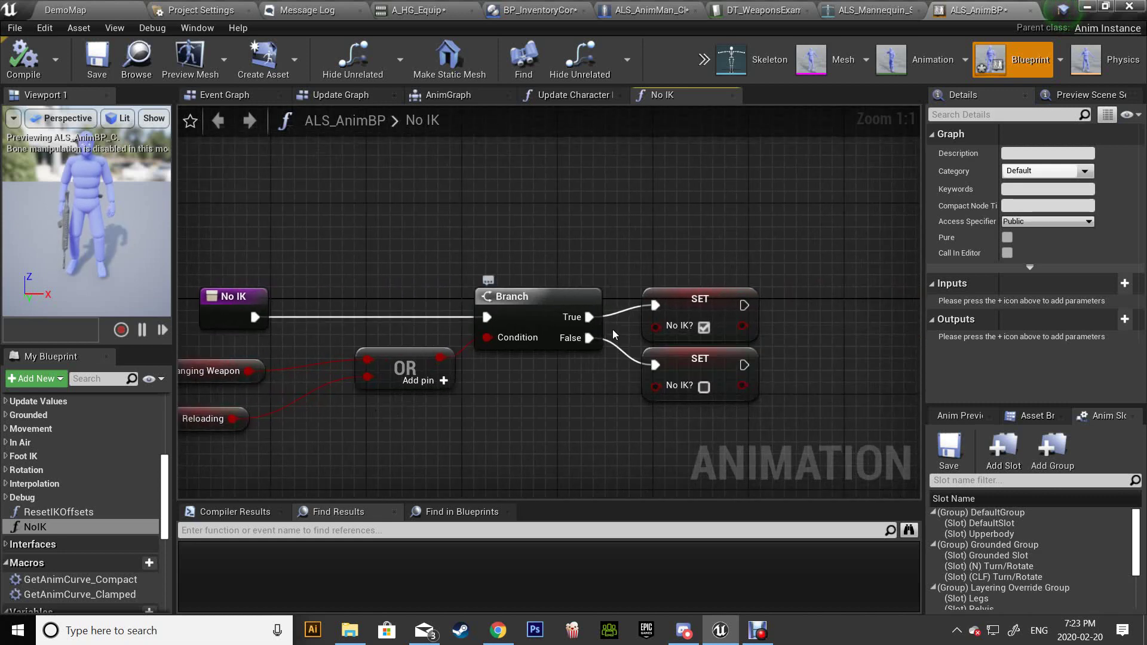
drag(687, 313, 710, 254)
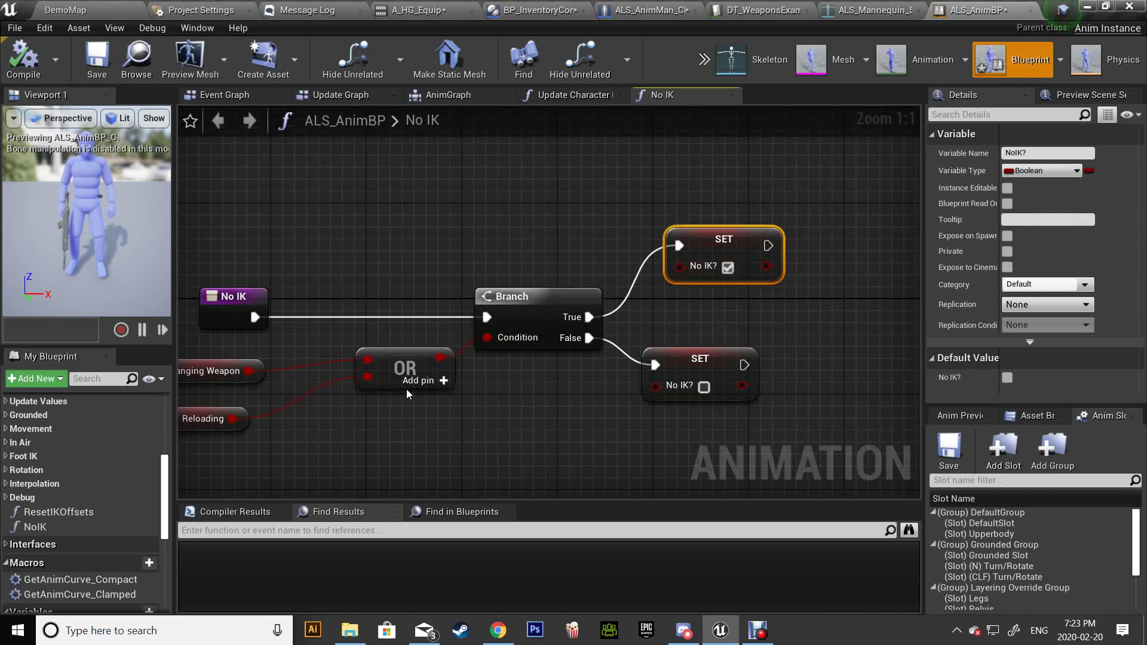
drag(684, 360, 708, 357)
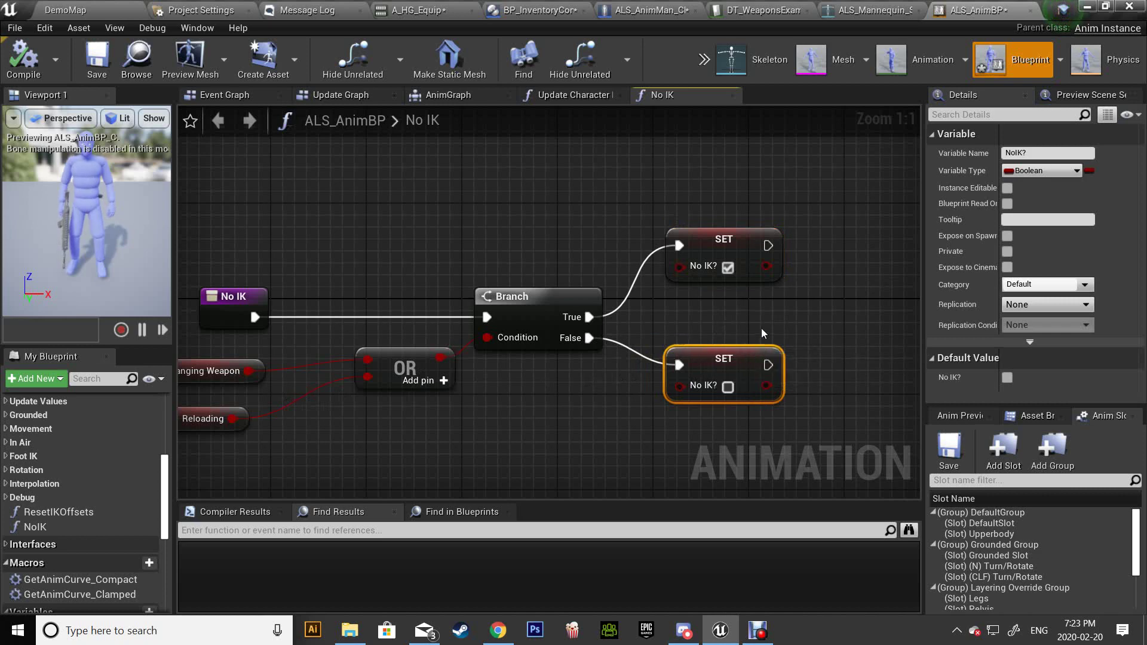
right_drag(761, 328, 722, 348)
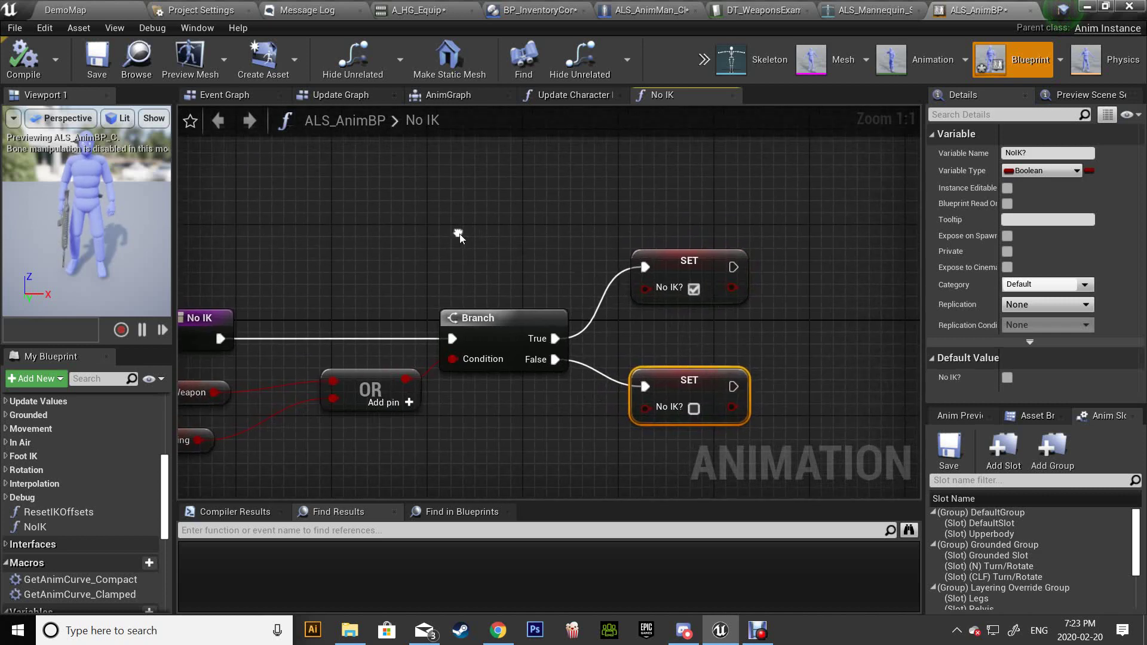
right_drag(456, 236, 609, 233)
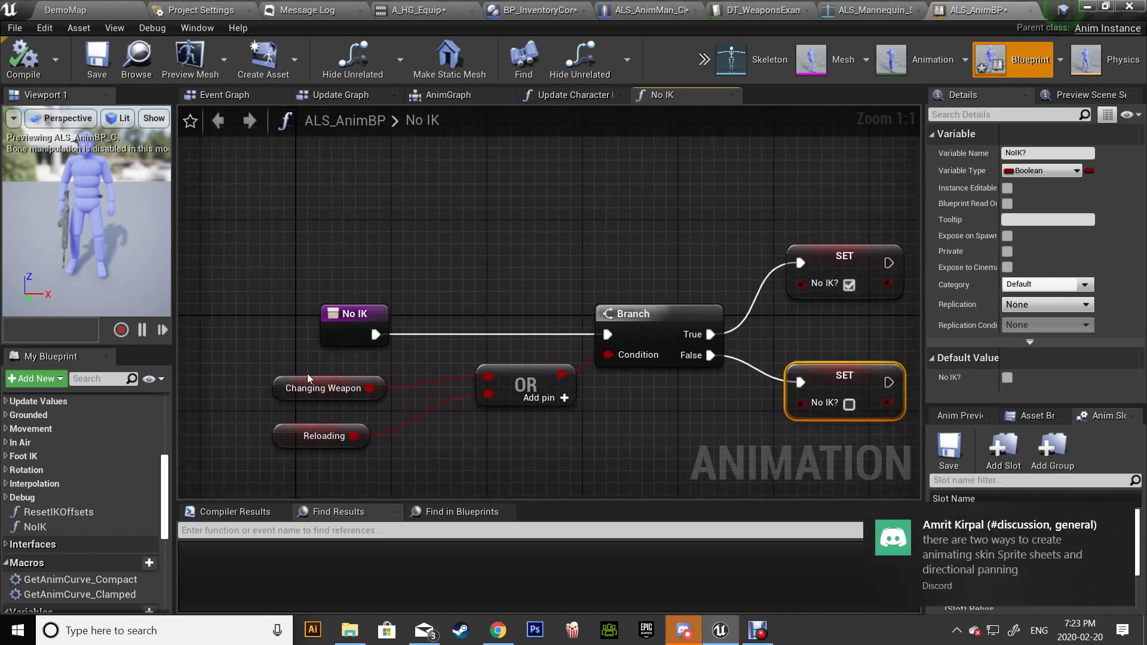
scroll(70, 497, up, 5)
scroll(69, 496, up, 5)
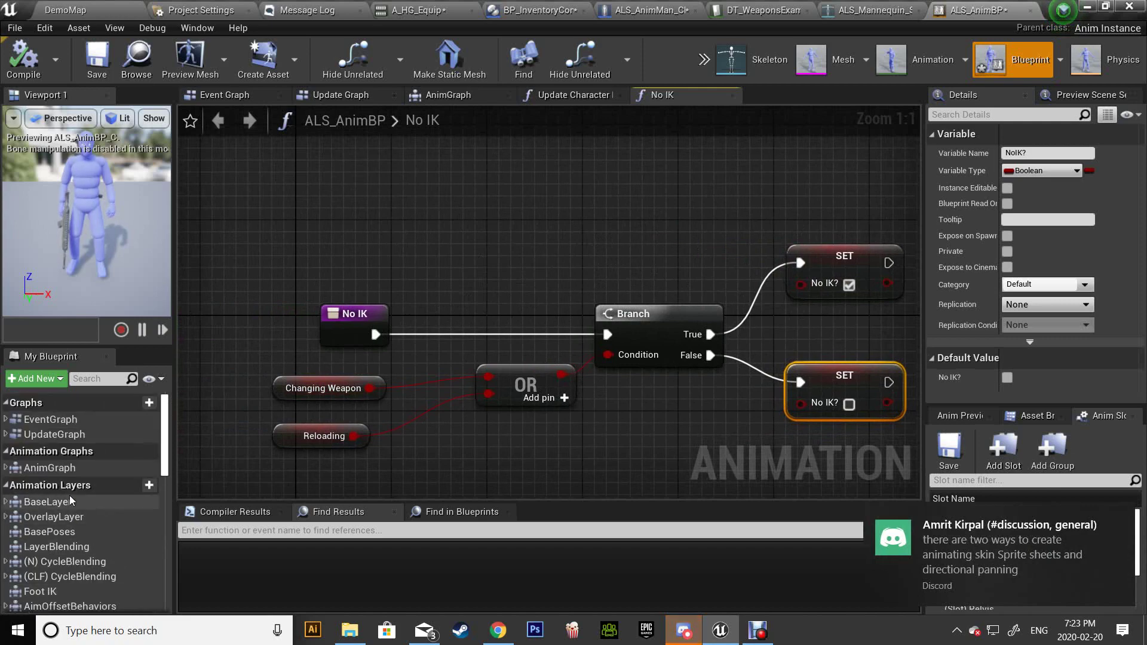
Step: Open the AnimGraph and move the No IK? getter node up and left by Blend Poses
double_click(55, 468)
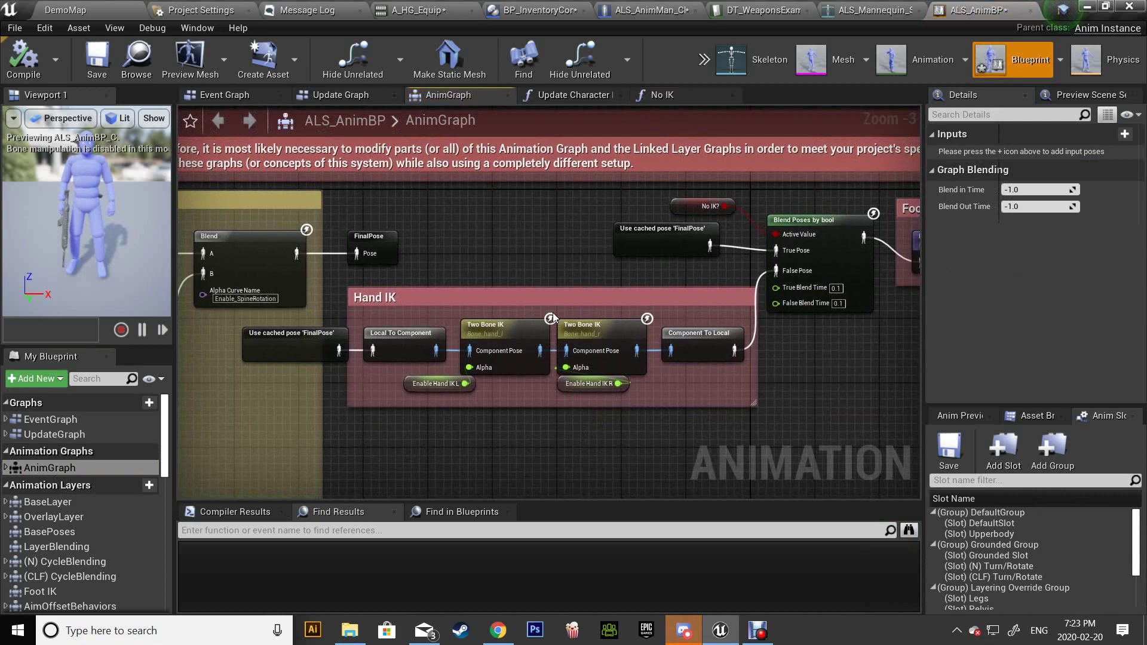
scroll(362, 302, up, 3)
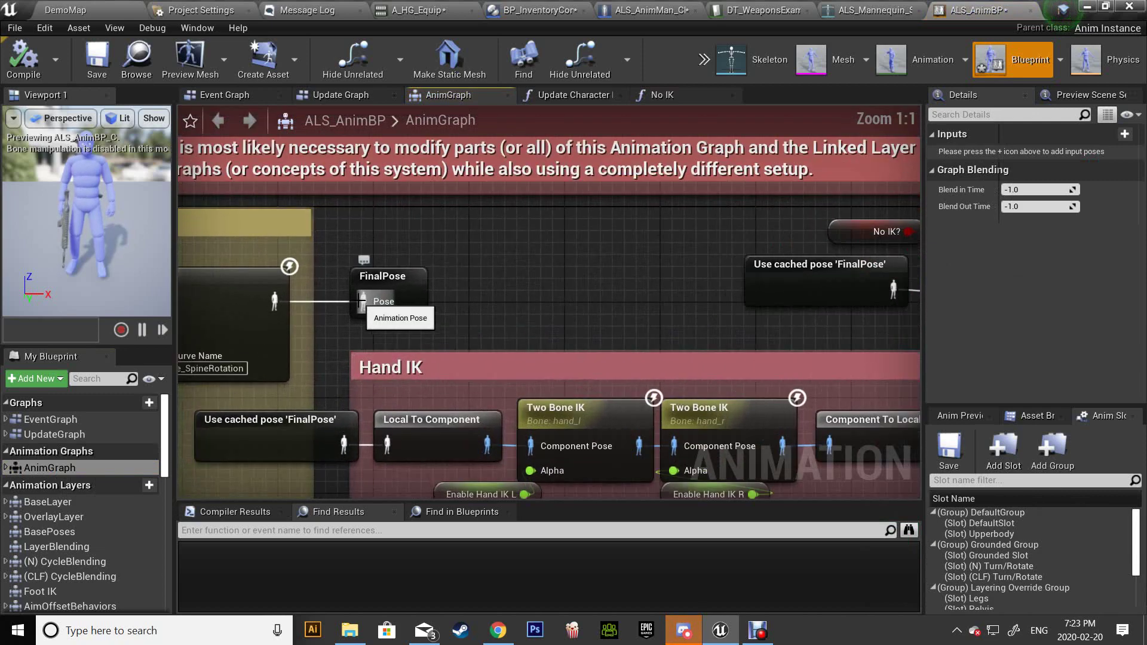
right_drag(489, 303, 342, 291)
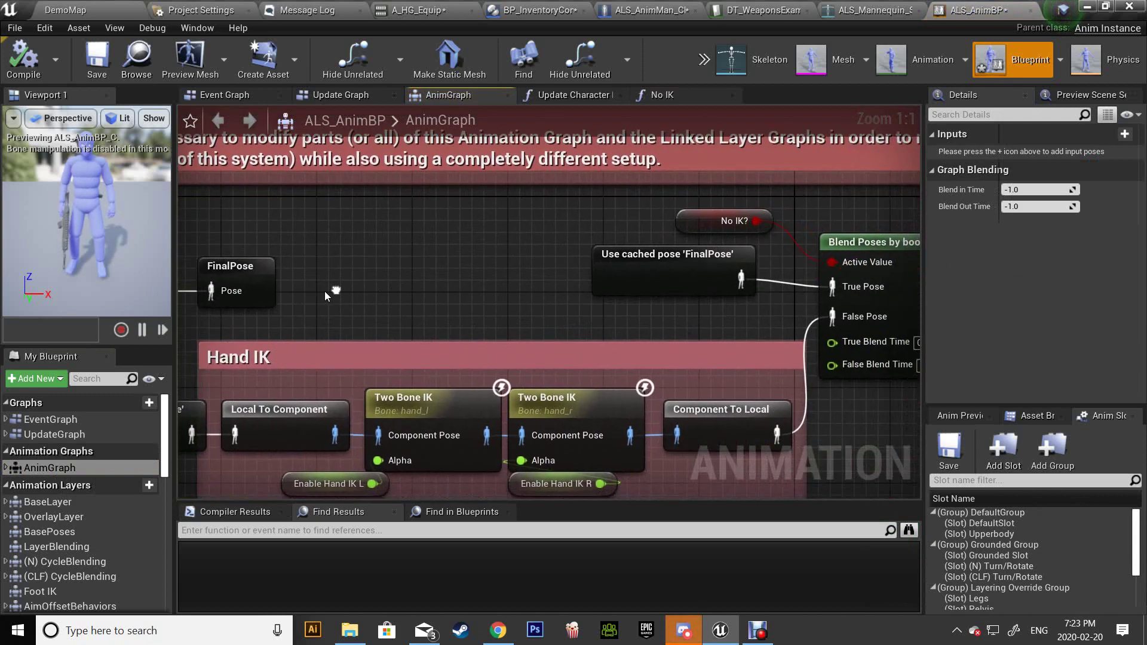
scroll(536, 260, down, 2)
scroll(529, 253, down, 1)
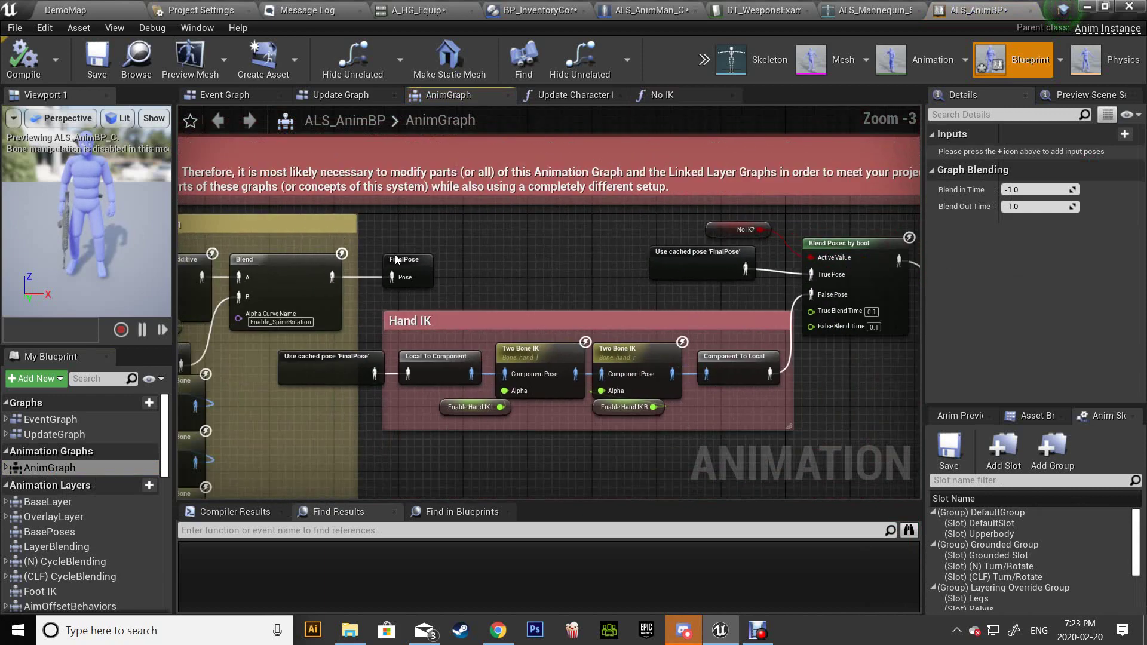
scroll(588, 352, up, 3)
right_drag(572, 299, 357, 332)
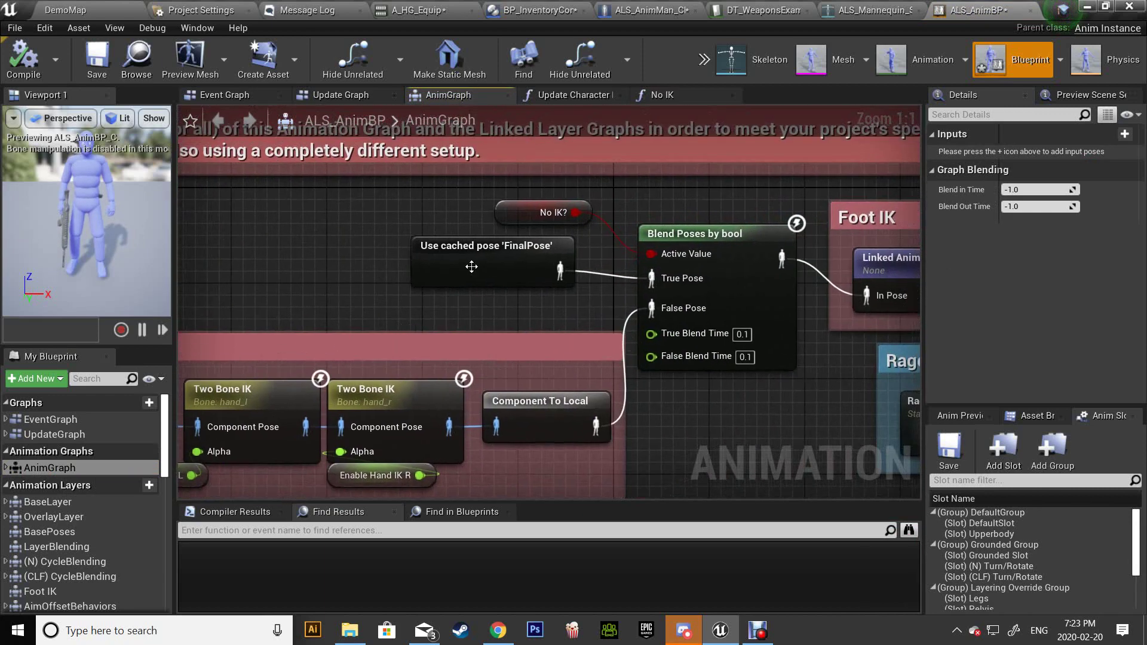
drag(520, 210, 496, 199)
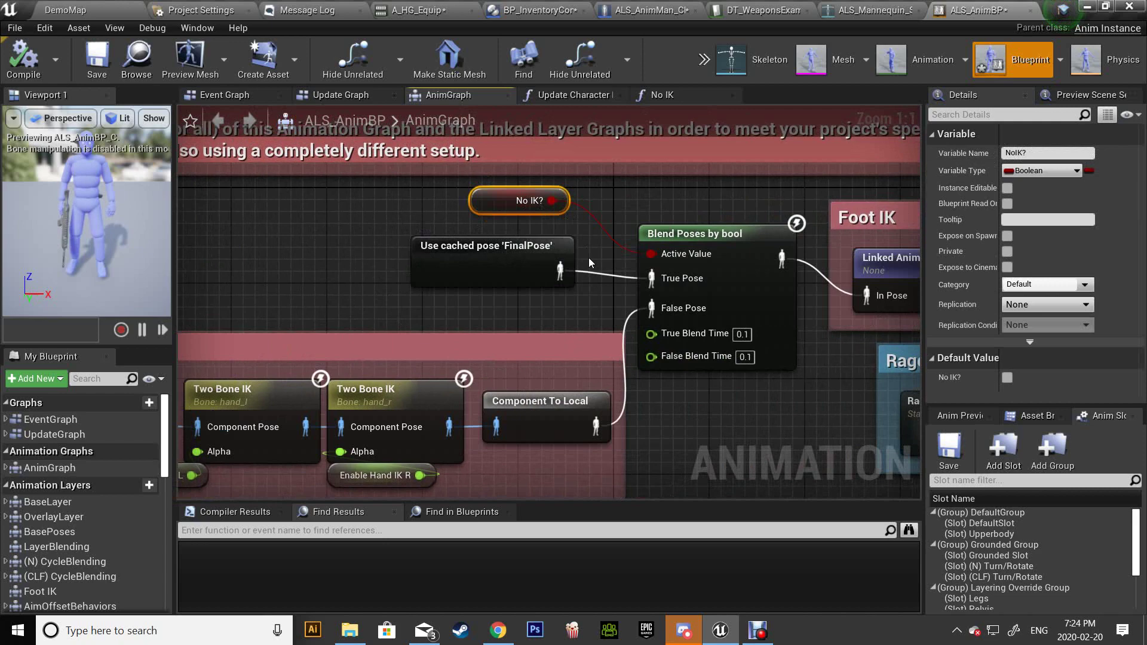
Step: Review the cached FinalPose, Hand IK group and Blend Poses by bool together
right_drag(589, 262, 634, 239)
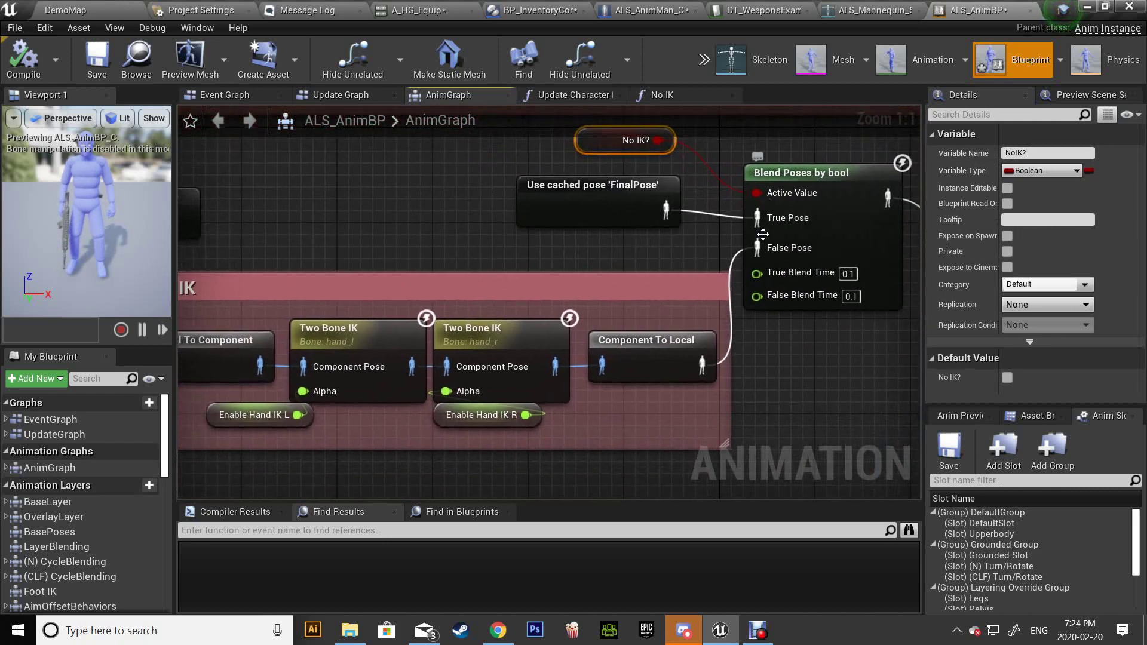
right_drag(733, 208, 759, 258)
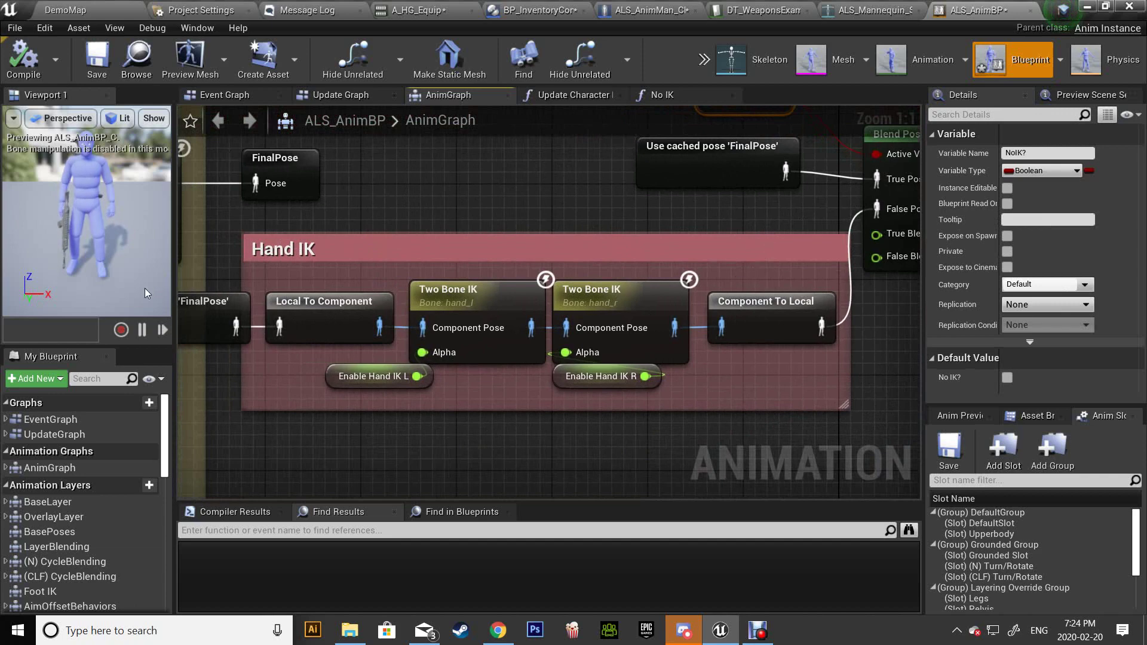
right_drag(199, 296, 300, 275)
right_drag(414, 273, 240, 286)
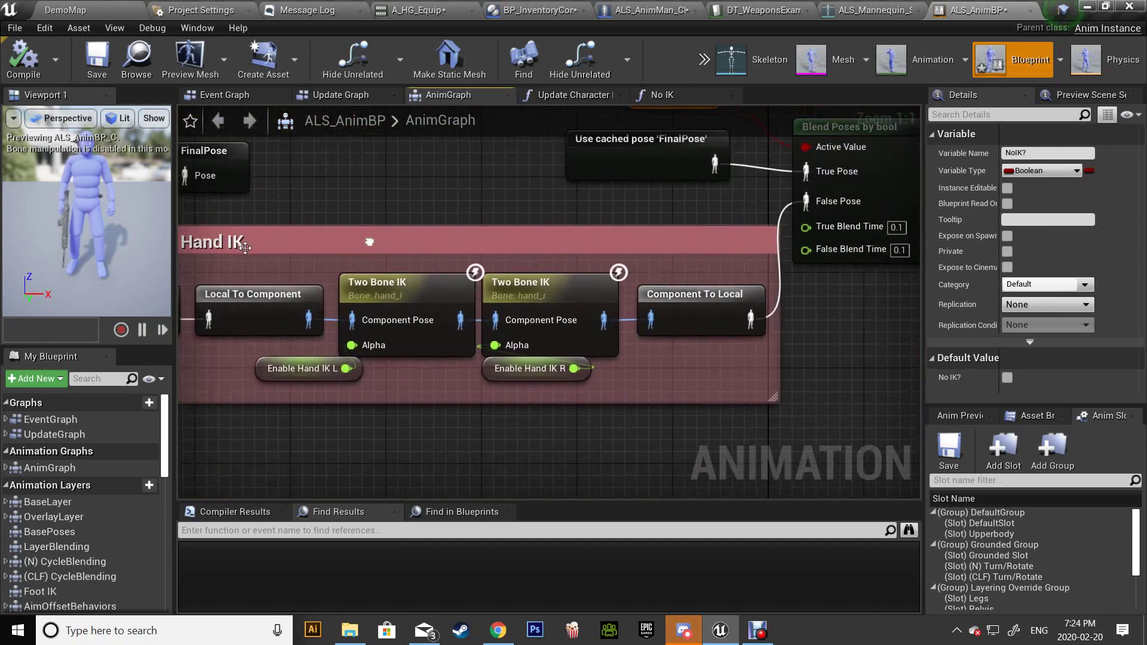
mouse_move(865, 256)
right_down()
mouse_move(717, 263)
mouse_move(594, 333)
mouse_move(102, 336)
right_up()
scroll(537, 306, down, 3)
mouse_move(540, 308)
right_down()
mouse_move(673, 303)
mouse_move(805, 317)
right_up()
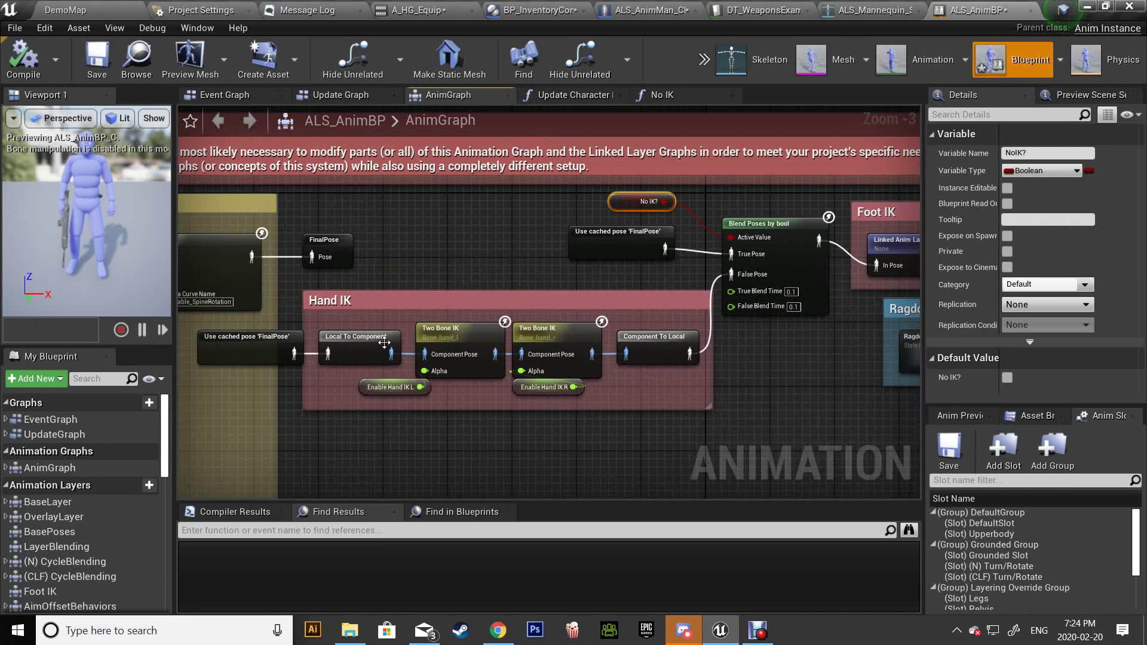
Step: From the character blueprint's Weapon Equip/Swap Events, jump to Swap Weapon To Previous's definition
double_click(60, 435)
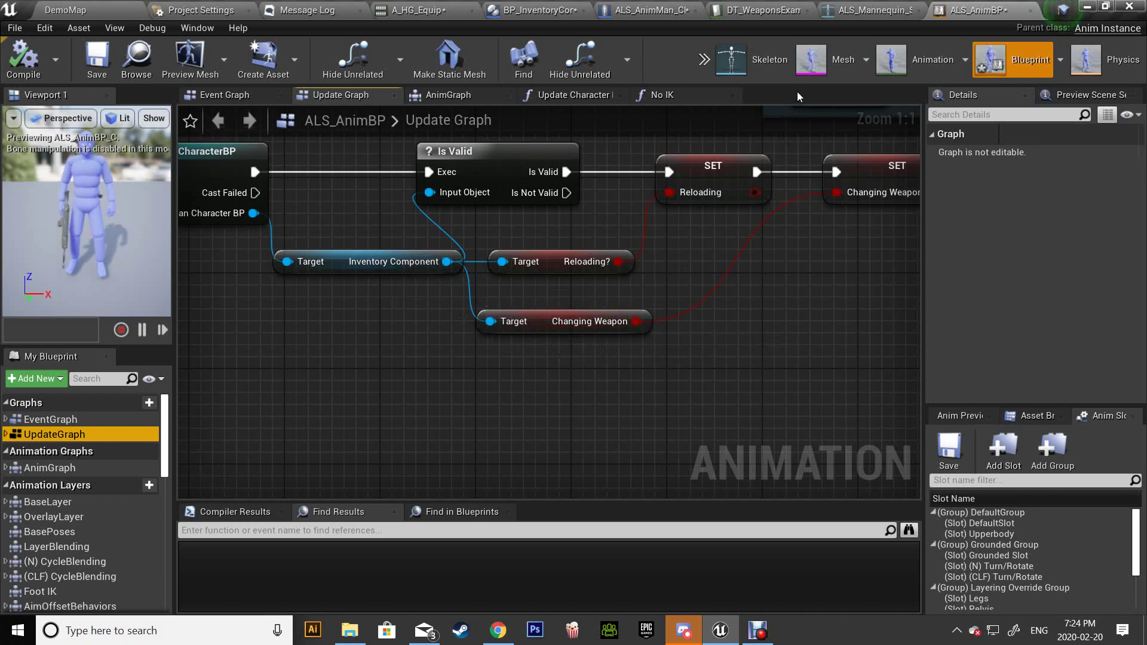
click(643, 15)
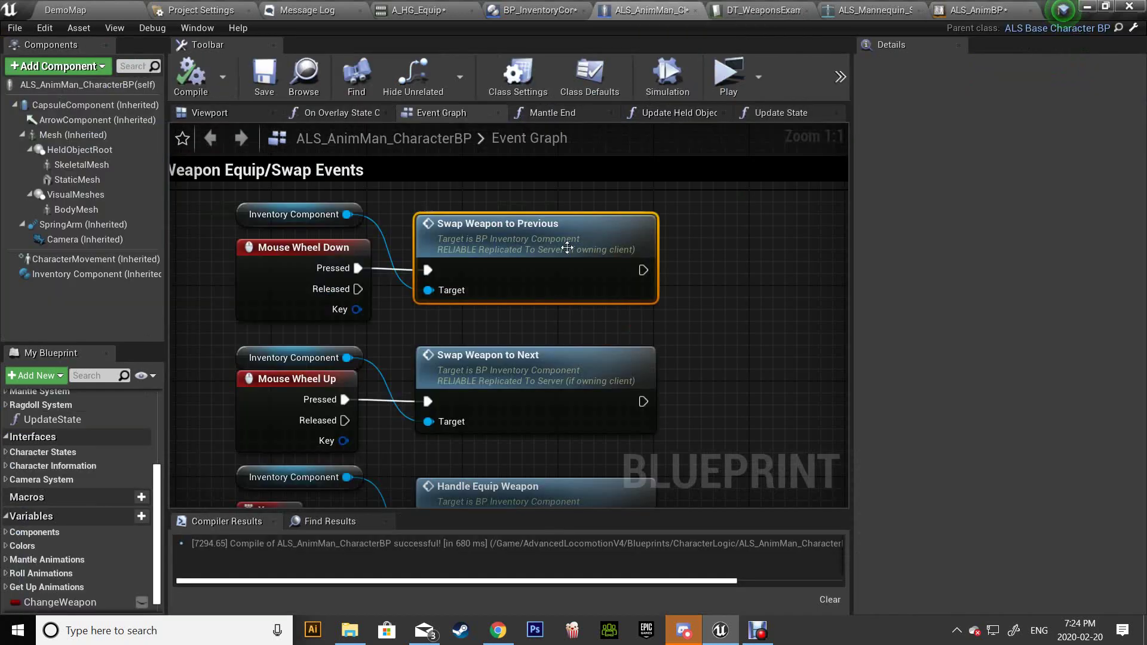
scroll(582, 286, down, 3)
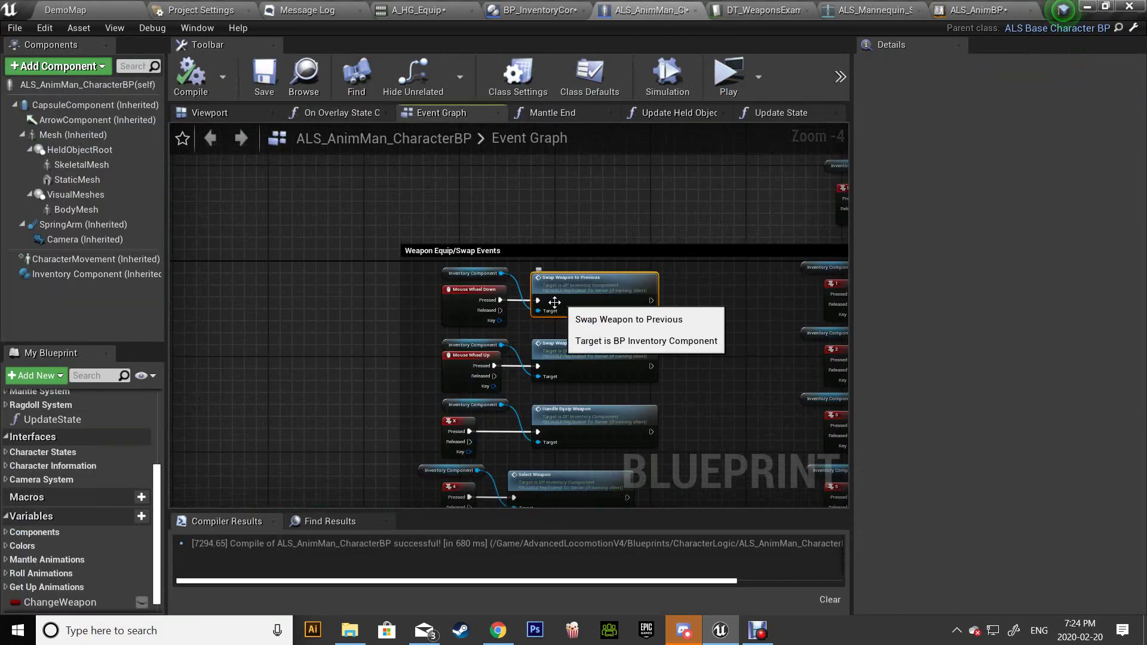
scroll(541, 303, up, 4)
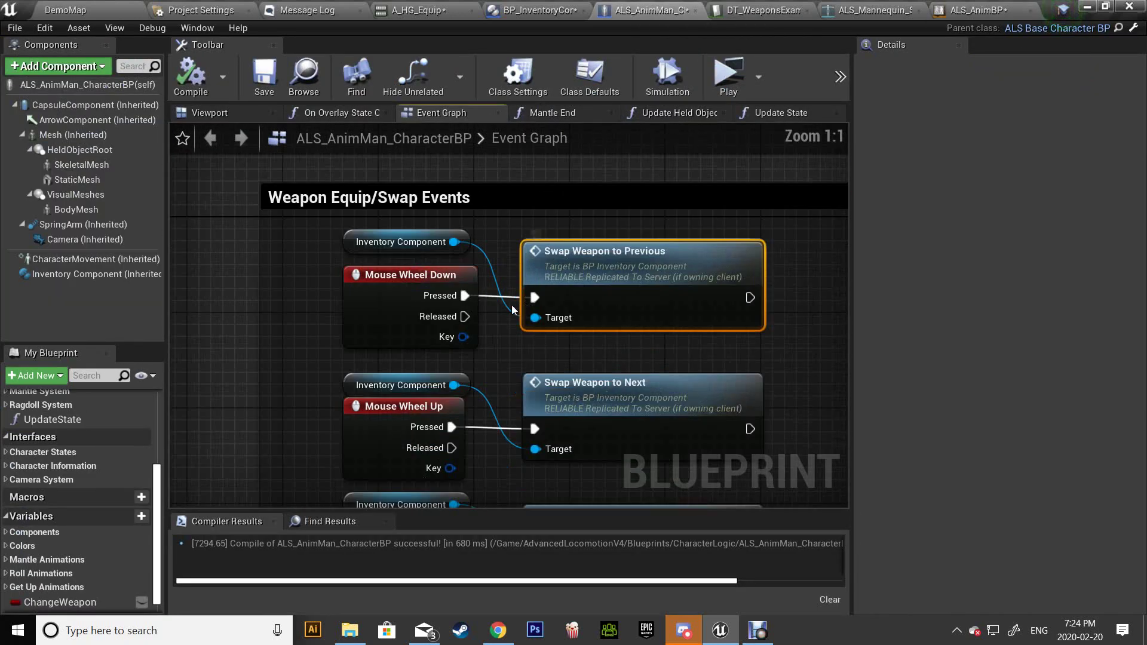
double_click(638, 273)
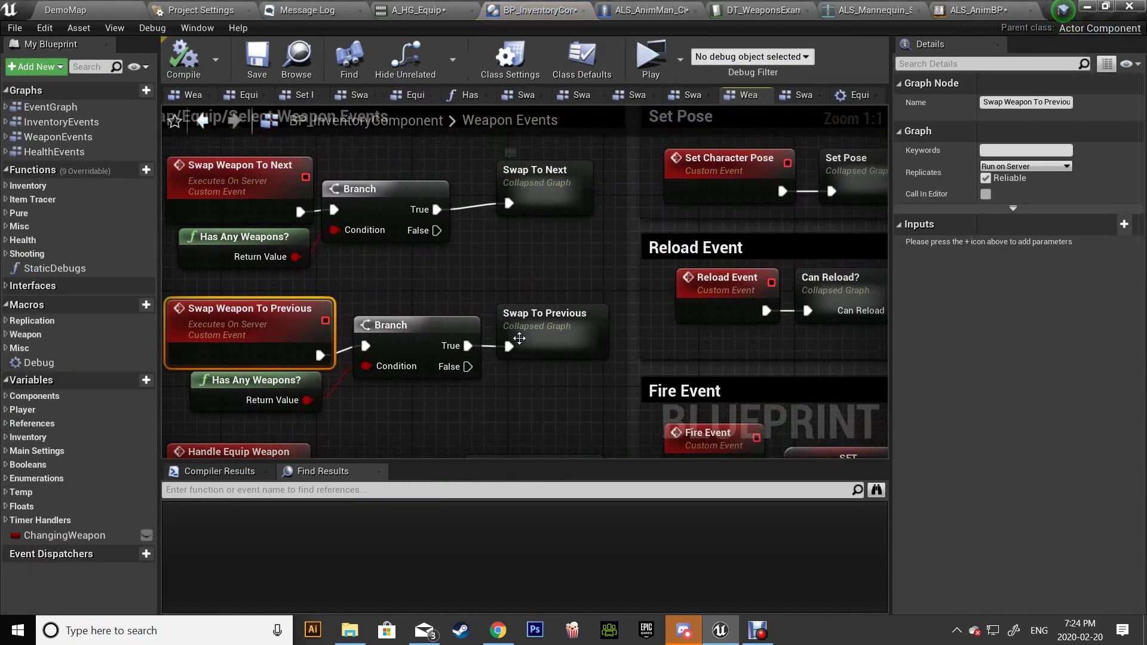
Step: Open the Swap To Next collapsed graph and inspect its Equip Weapon and Swap Weapon nodes
right_drag(555, 343, 561, 156)
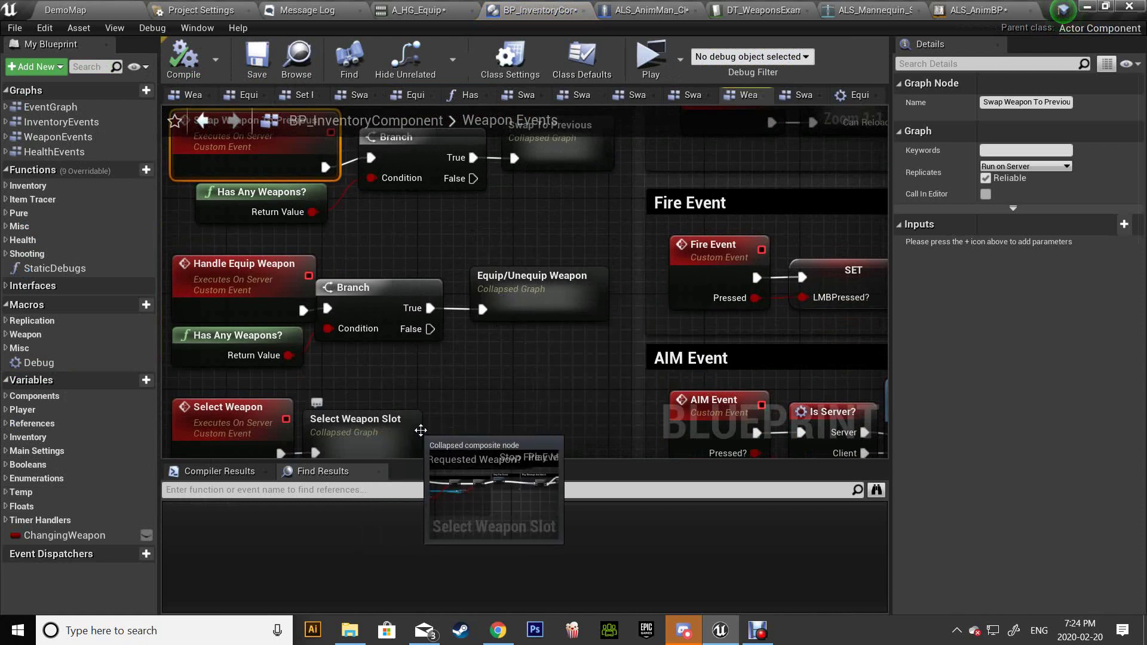
right_drag(528, 267, 490, 410)
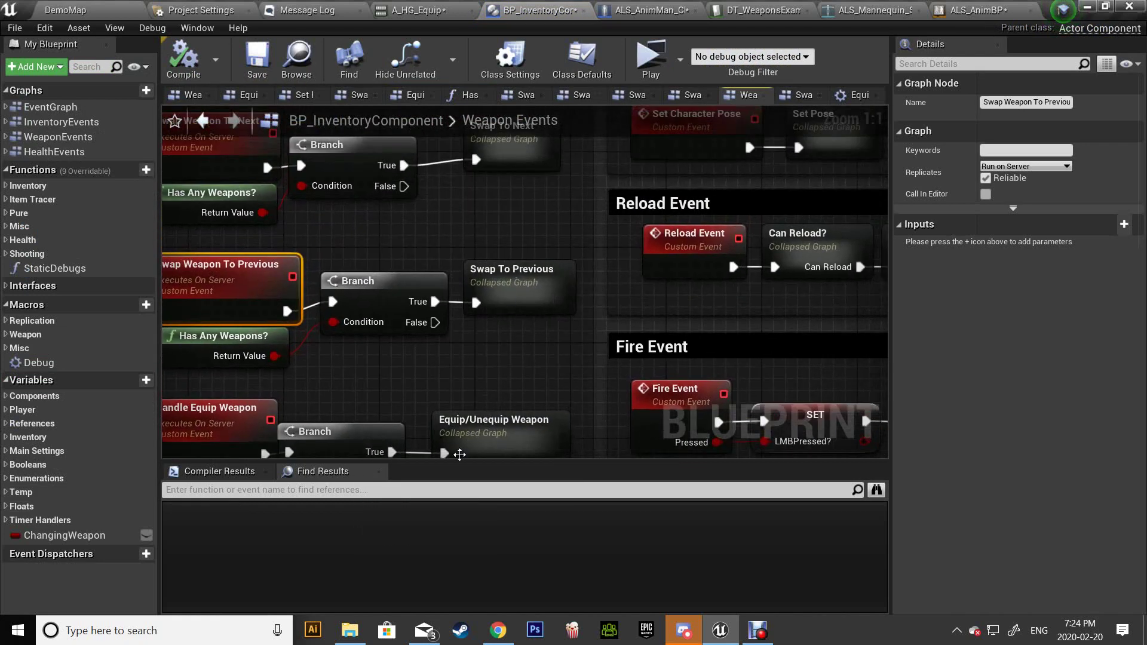
right_drag(459, 455, 498, 247)
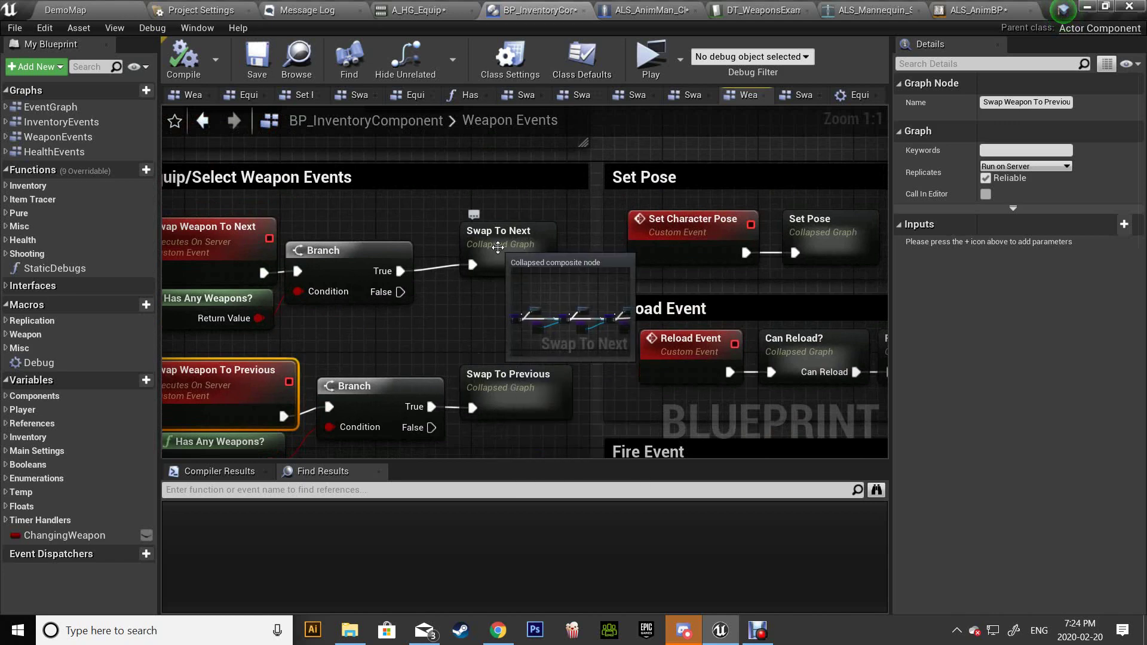
double_click(498, 247)
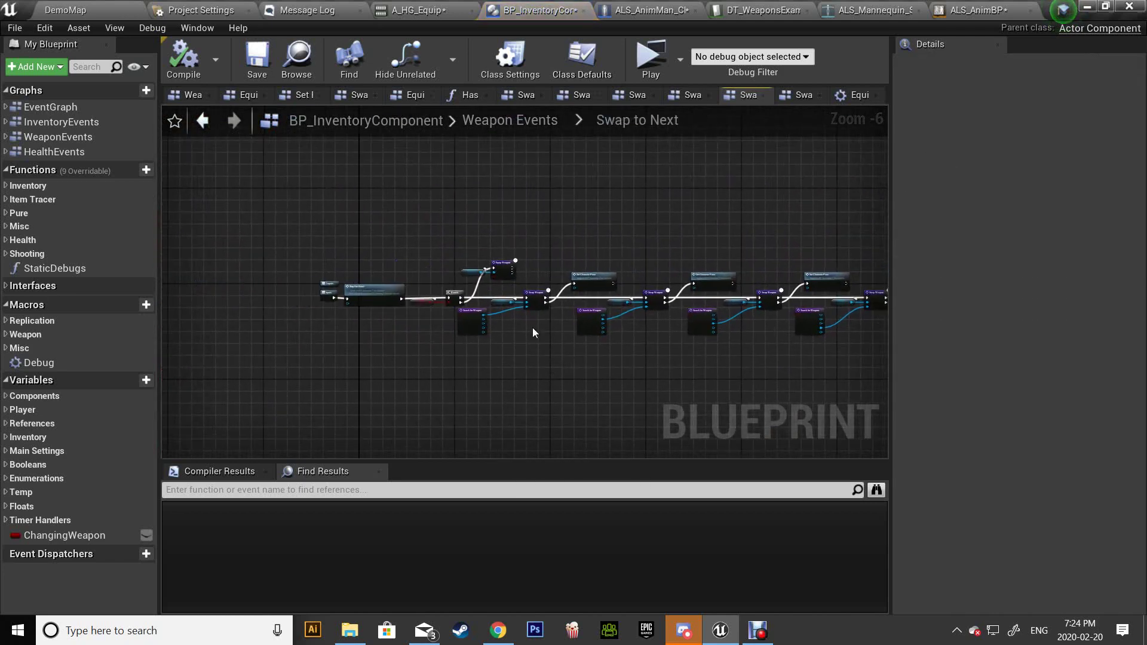
scroll(532, 327, up, 6)
right_drag(436, 244, 522, 302)
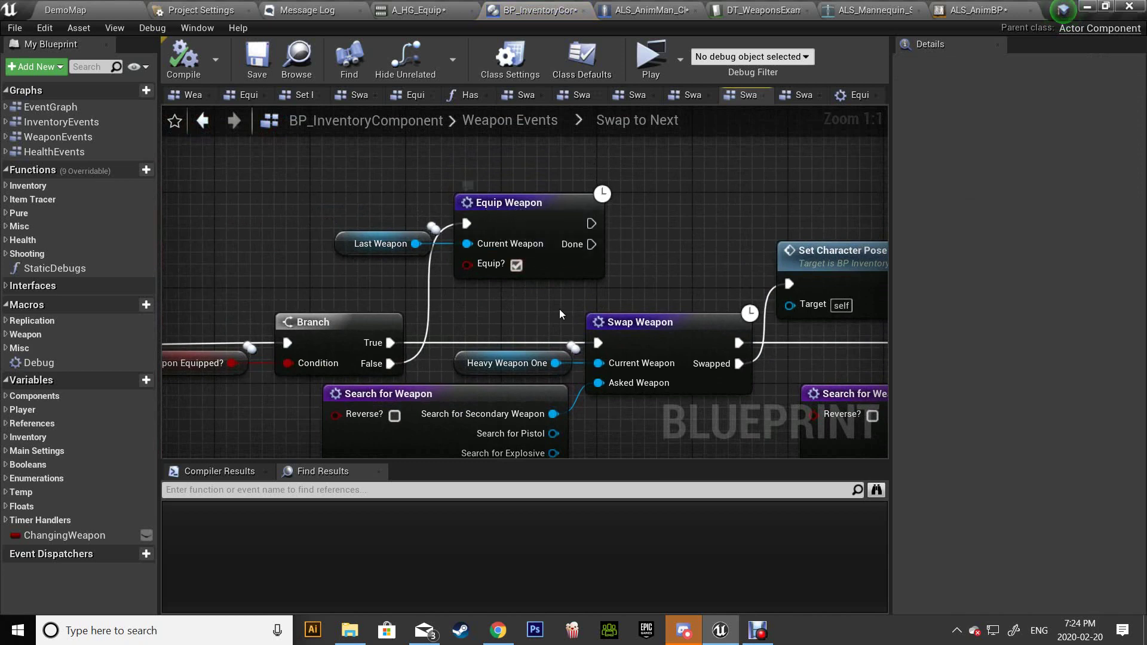
right_drag(560, 310, 410, 231)
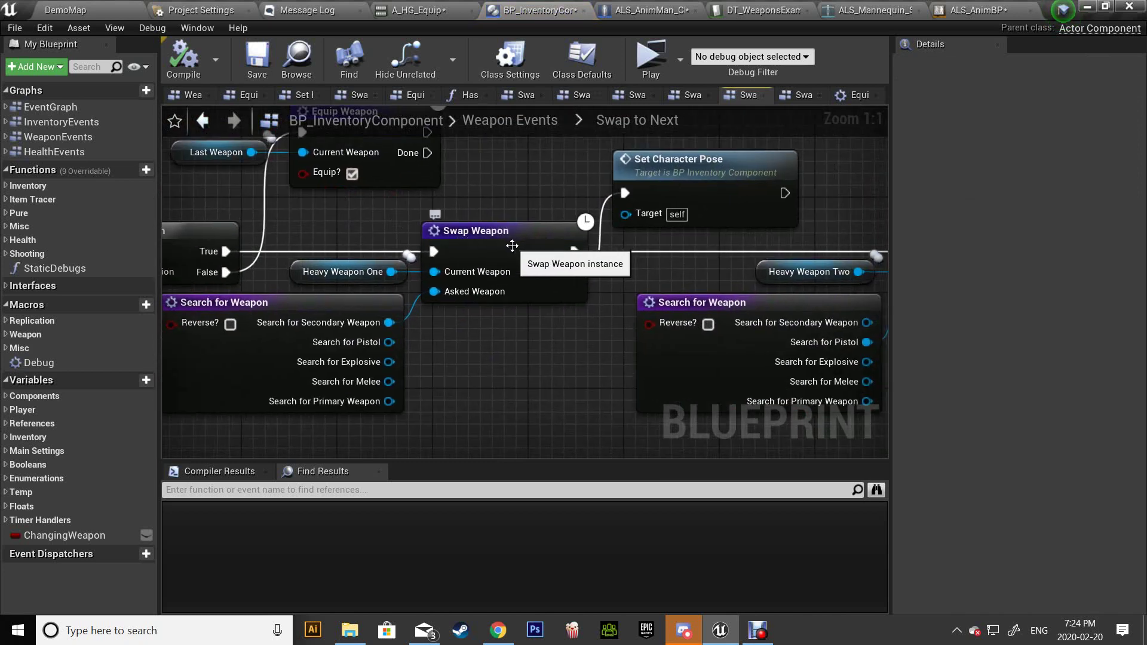
right_drag(362, 157, 464, 248)
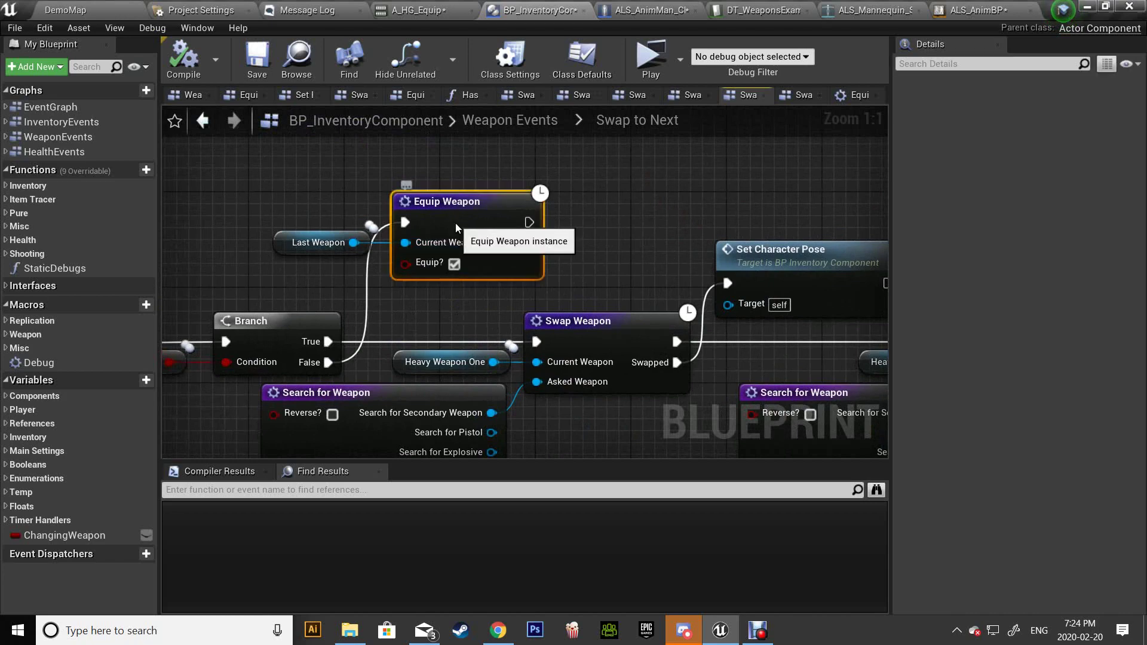
Step: Open the Equip Weapon function and inspect SET Changing Weapon and the Condition Checker
double_click(455, 223)
scroll(588, 356, down, 2)
scroll(654, 348, down, 6)
scroll(654, 353, down, 4)
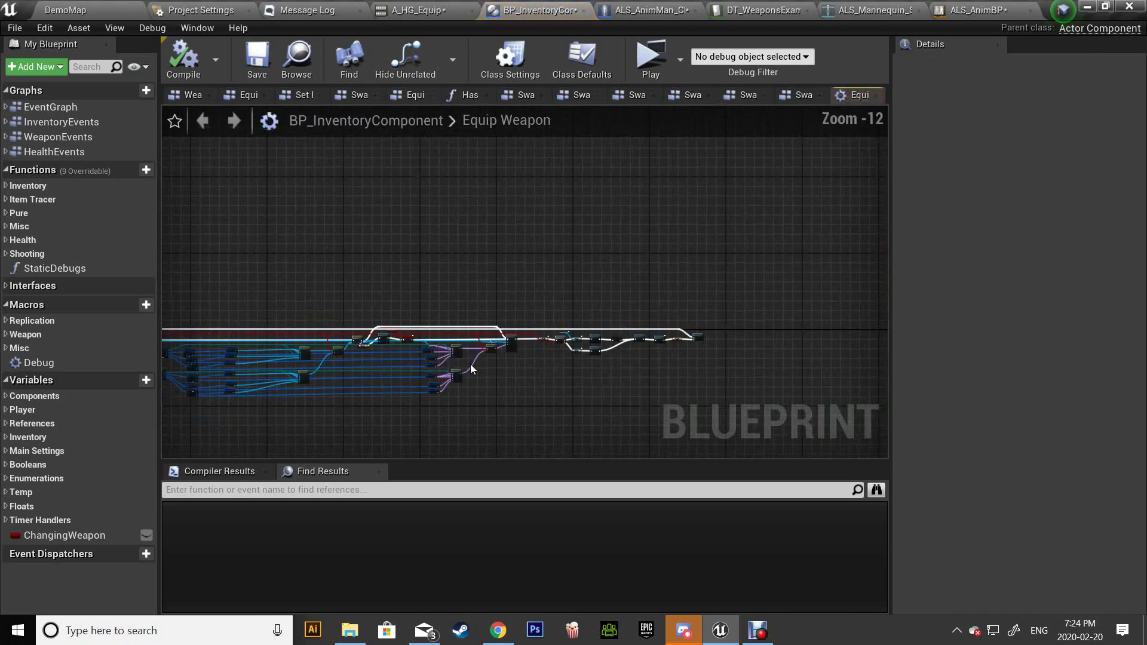
right_drag(471, 363, 727, 346)
scroll(658, 331, up, 6)
scroll(622, 344, up, 5)
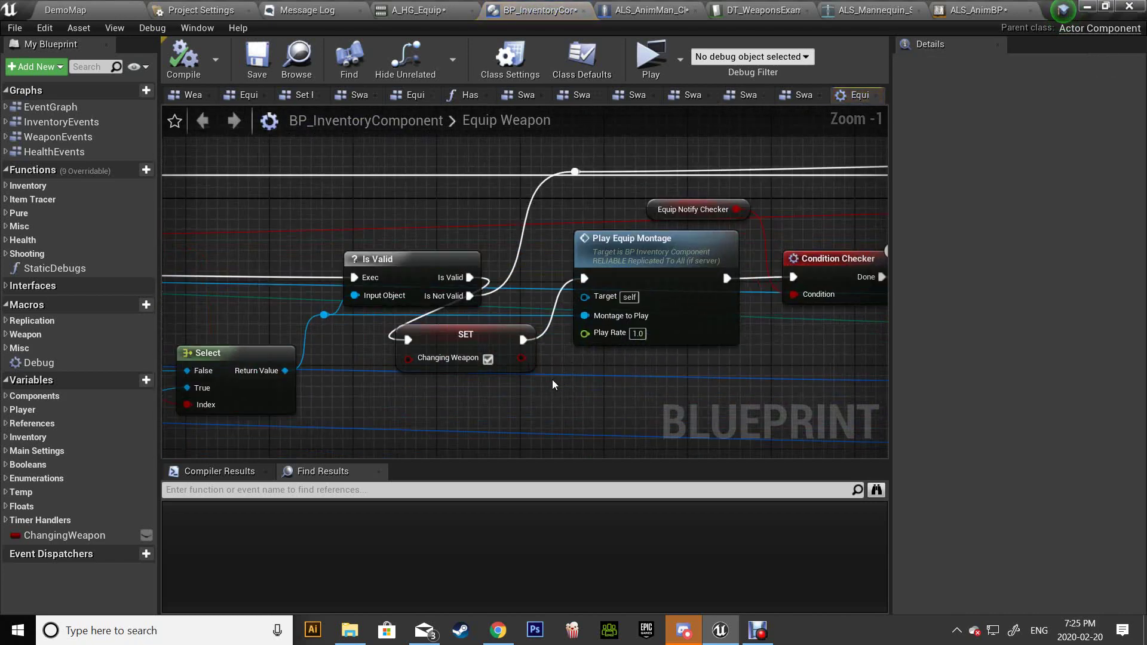
right_drag(623, 344, 691, 325)
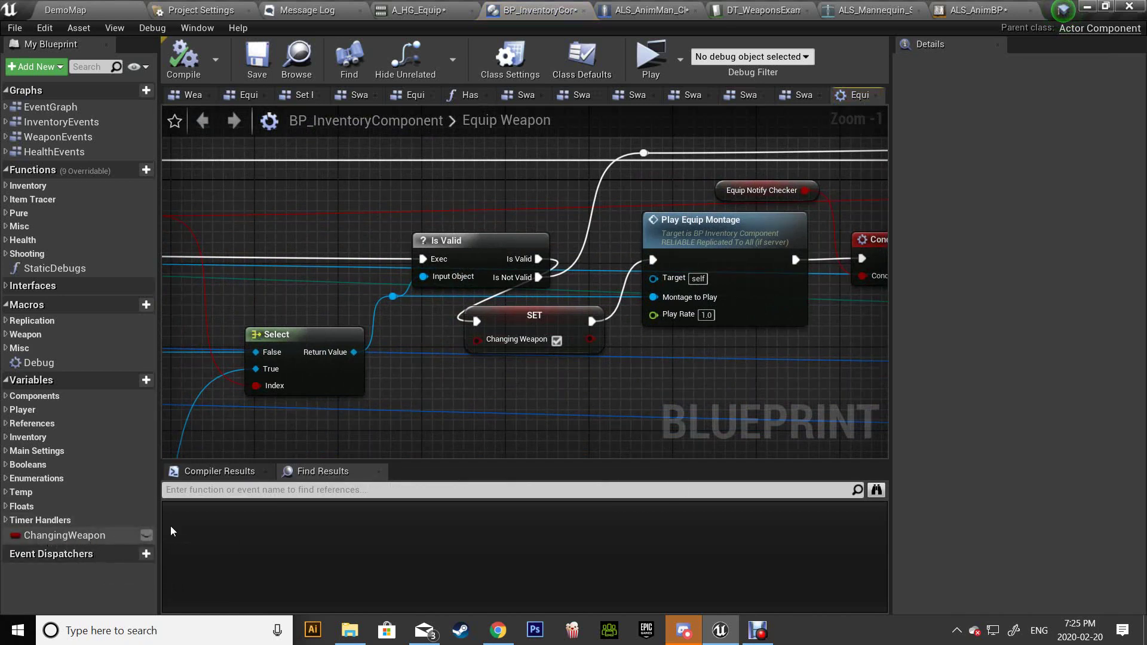
scroll(792, 250, up, 1)
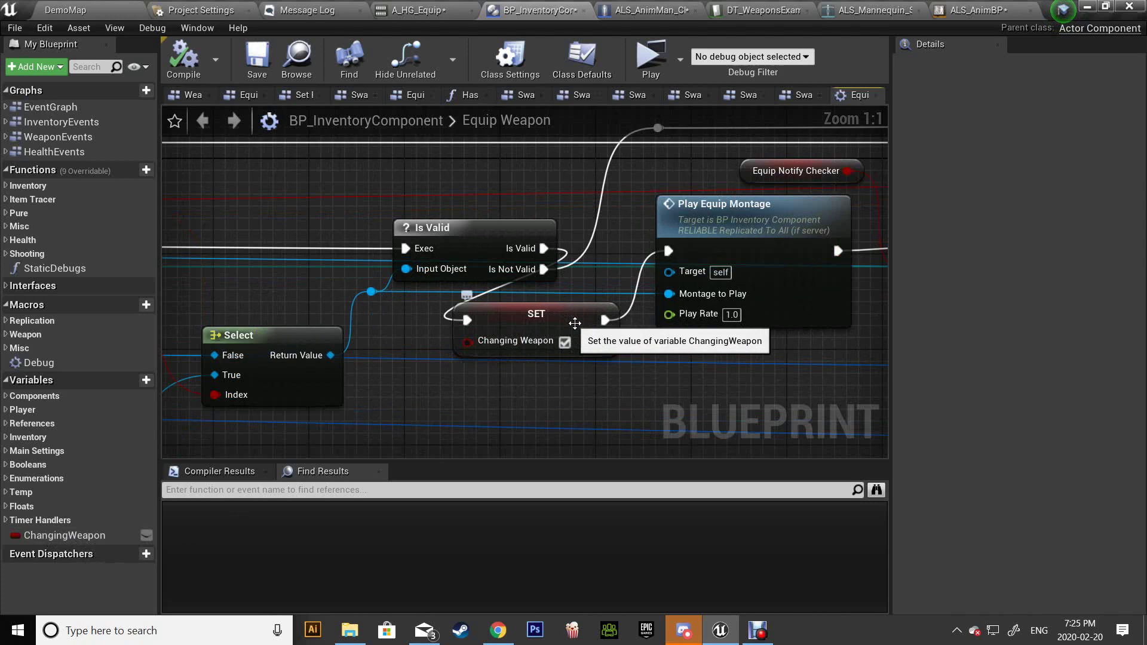
right_drag(680, 356, 501, 285)
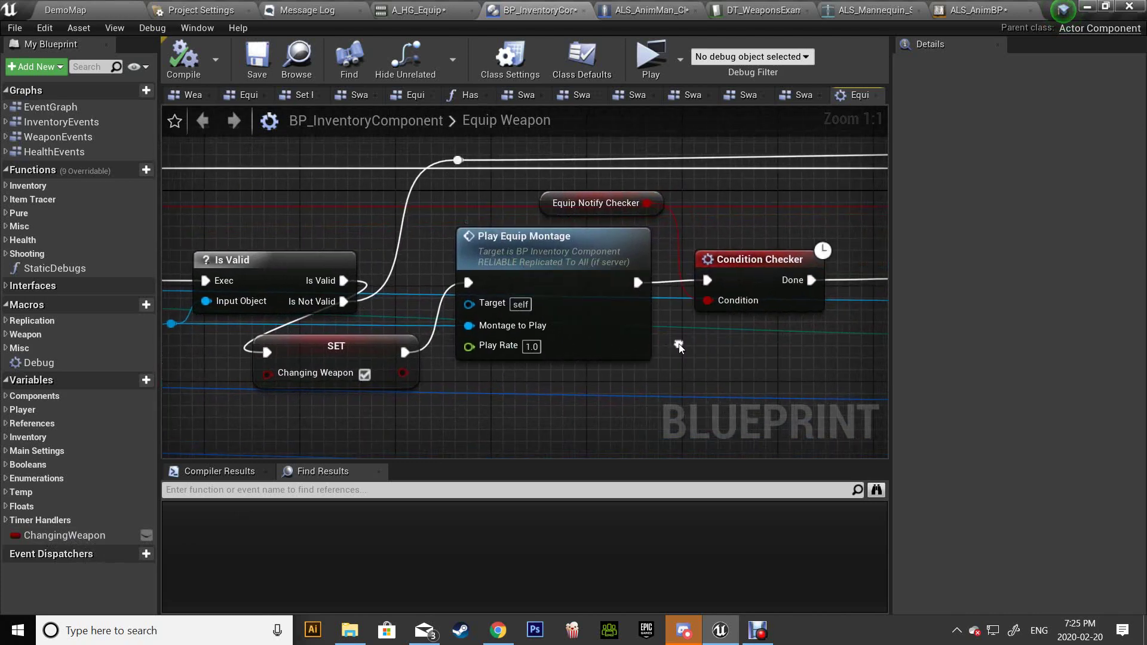
Step: Set the Delay before SET ChangingWeapon to 0.3 seconds and check the SET node
scroll(330, 344, down, 3)
scroll(330, 344, down, 5)
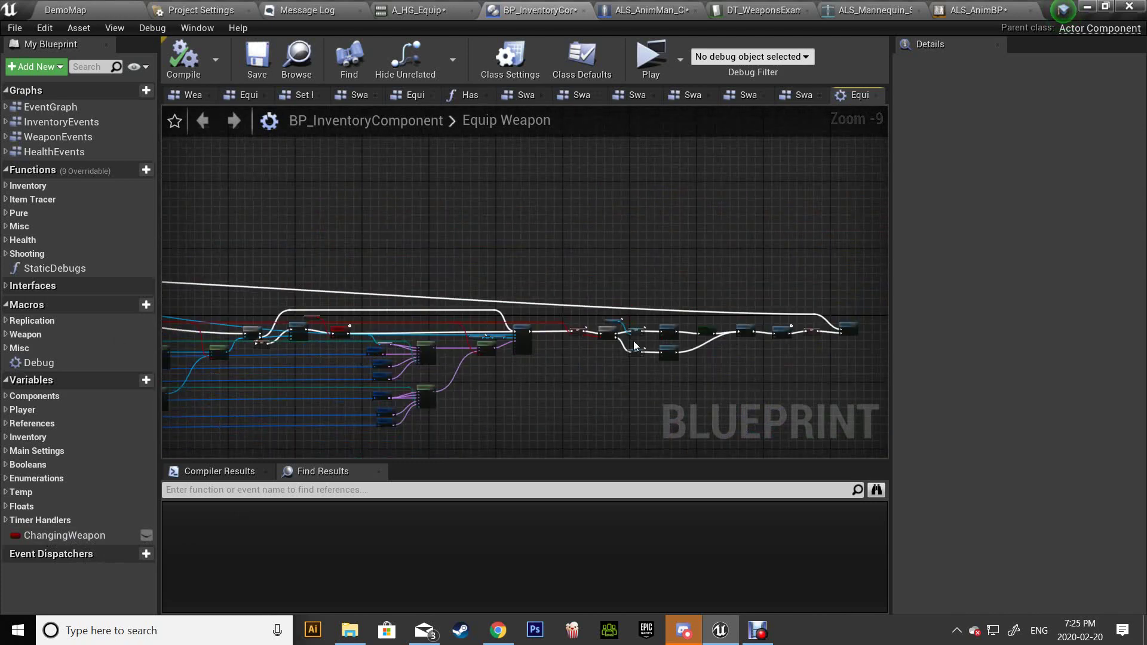
scroll(636, 346, up, 2)
scroll(560, 362, up, 3)
scroll(557, 364, up, 3)
scroll(618, 357, up, 2)
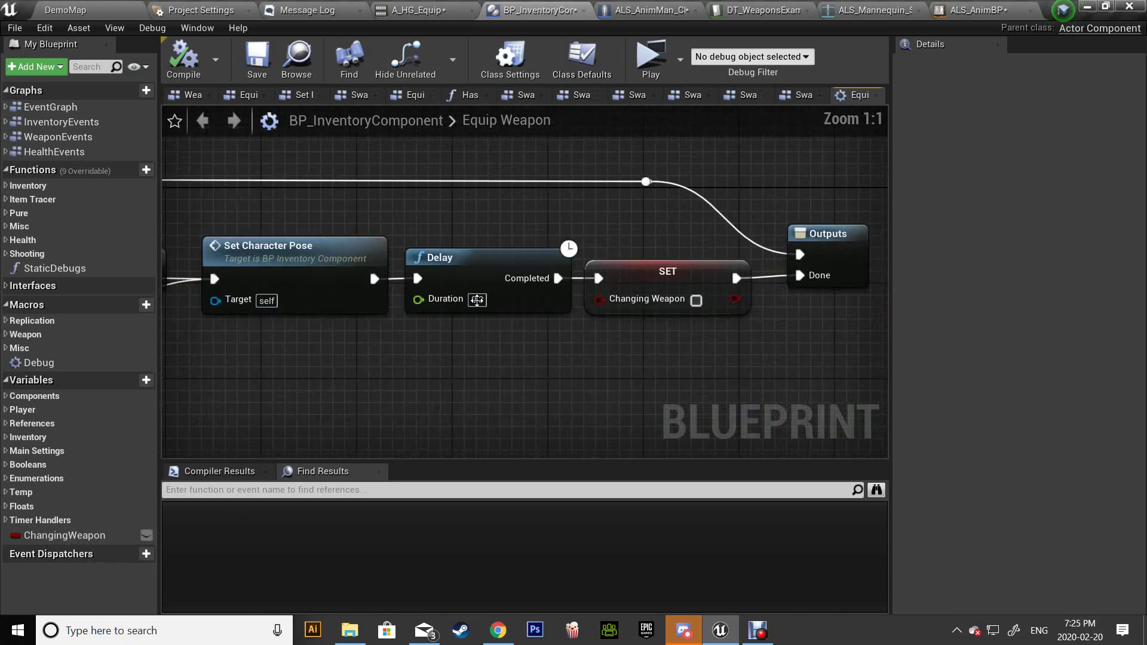
click(477, 300)
text(0.3)
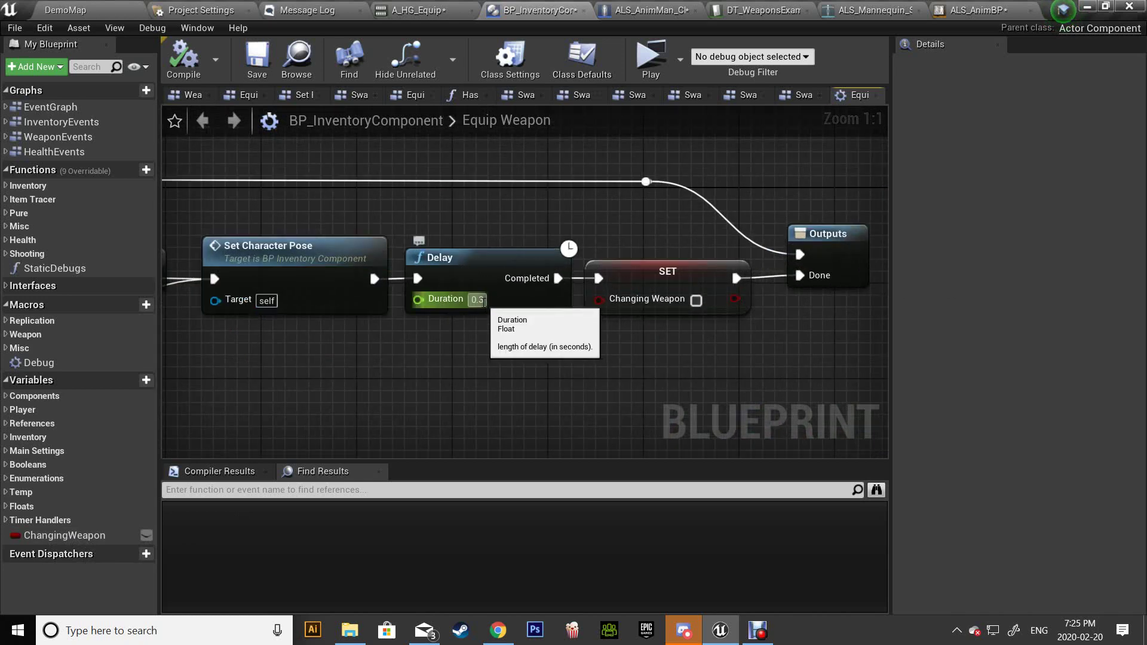
key(Return)
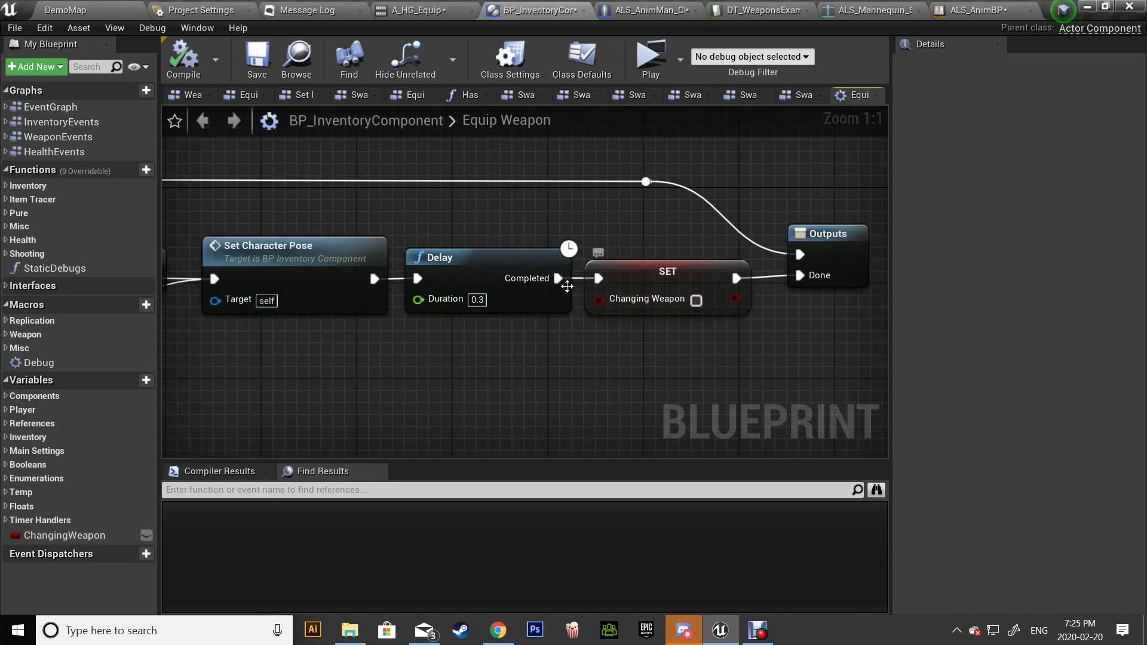
right_drag(526, 337, 459, 329)
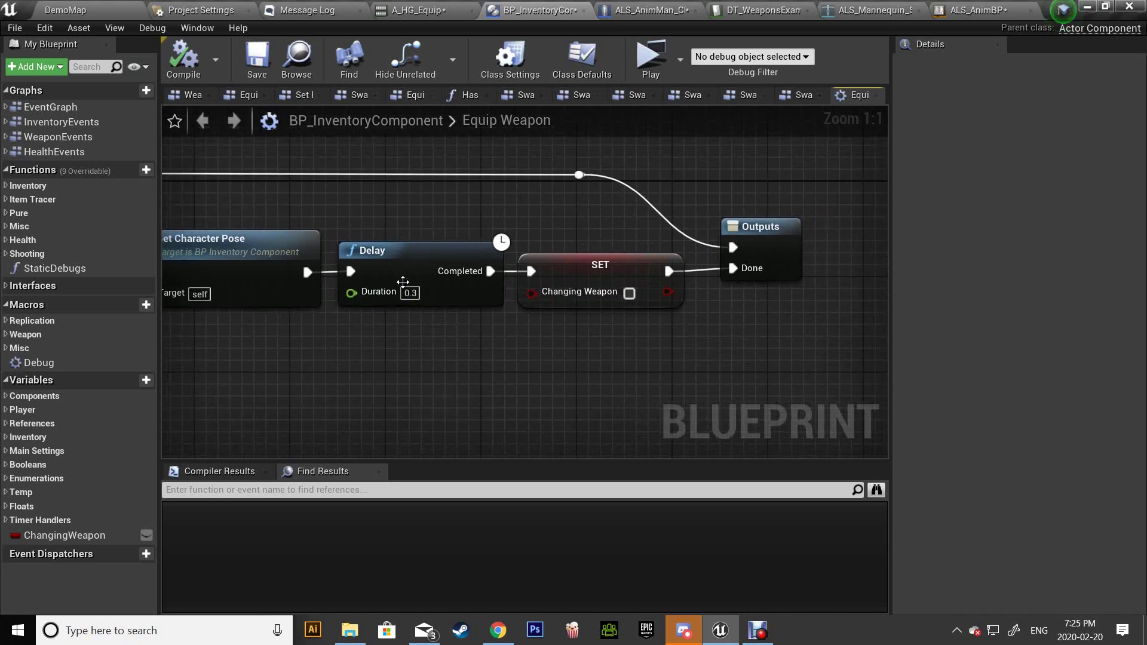
click(623, 279)
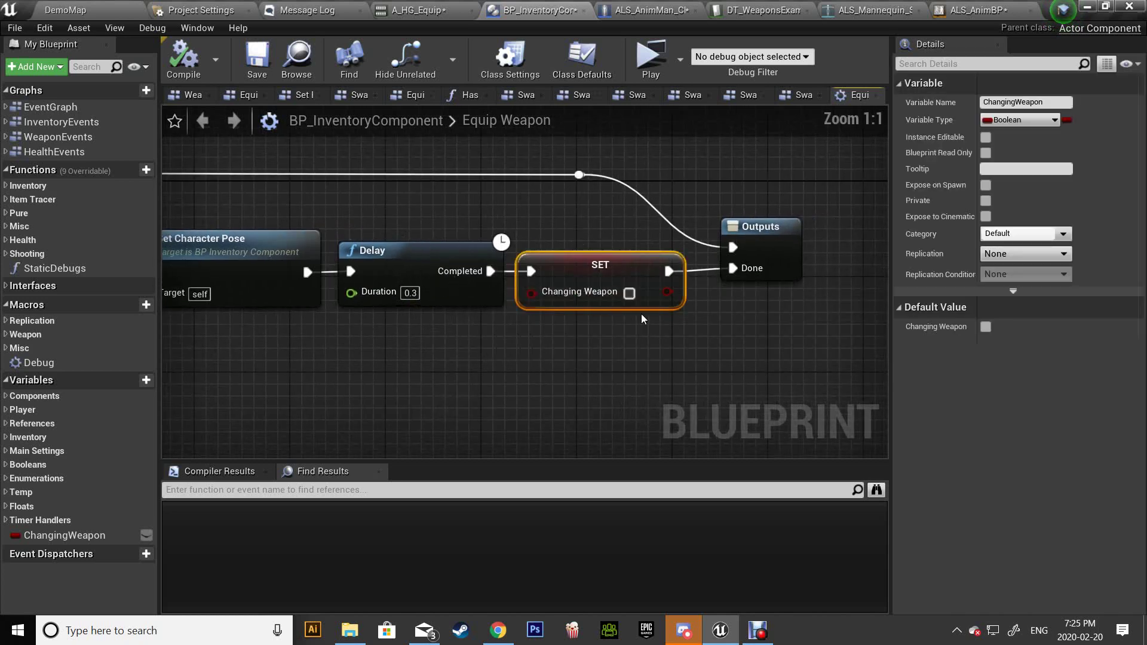
right_drag(522, 339, 693, 336)
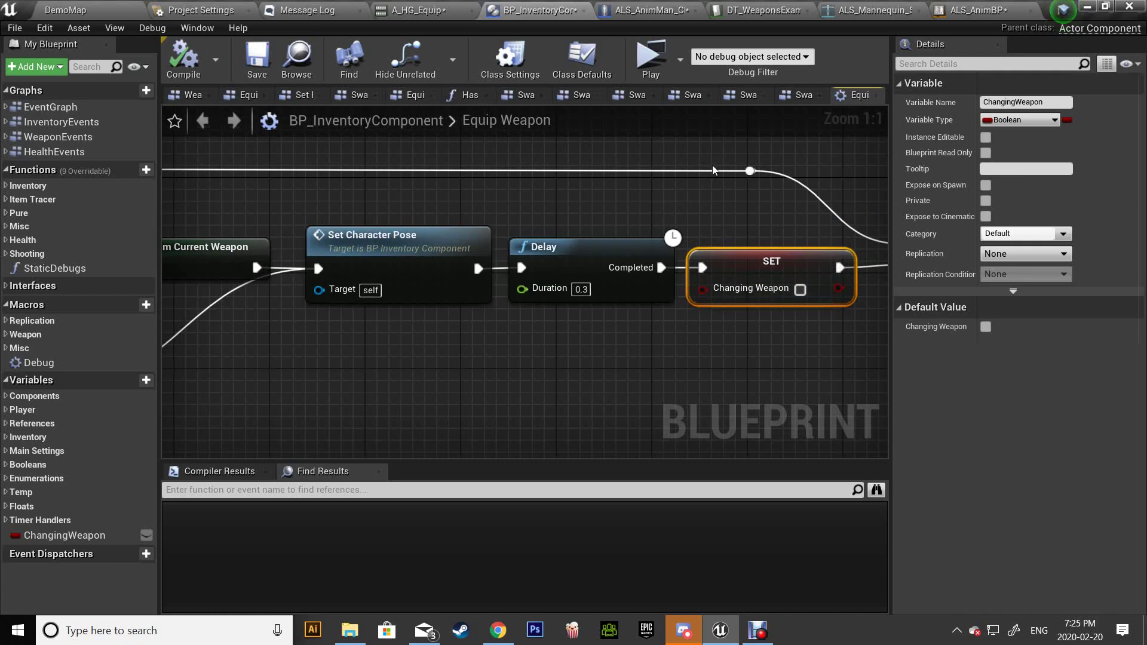
click(797, 97)
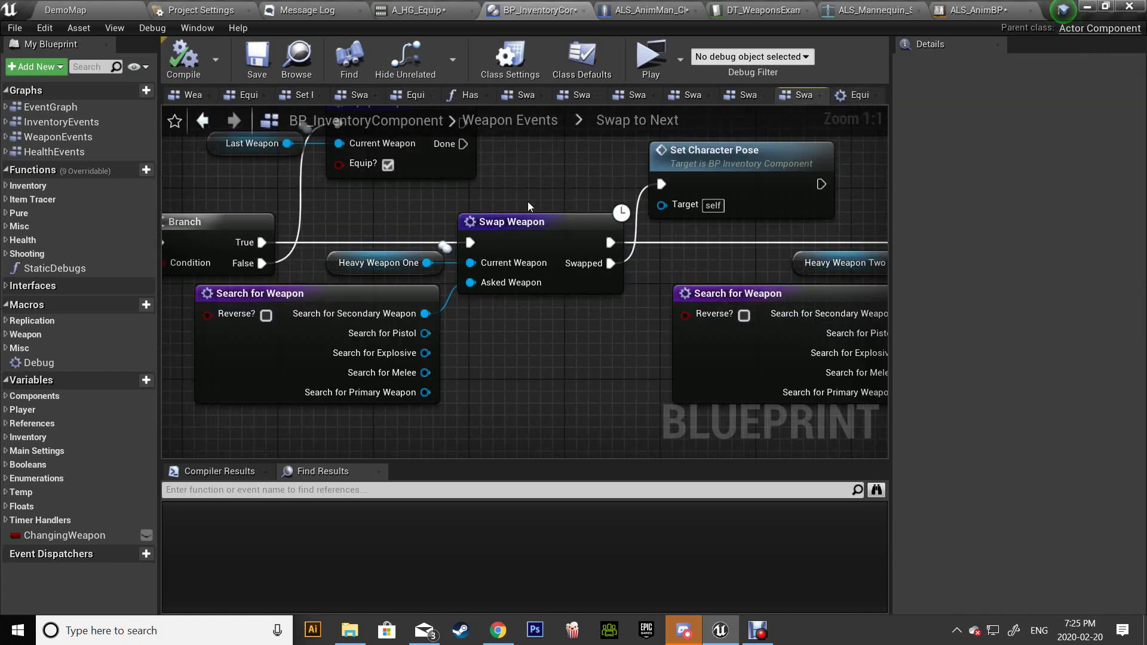
right_drag(528, 202, 575, 268)
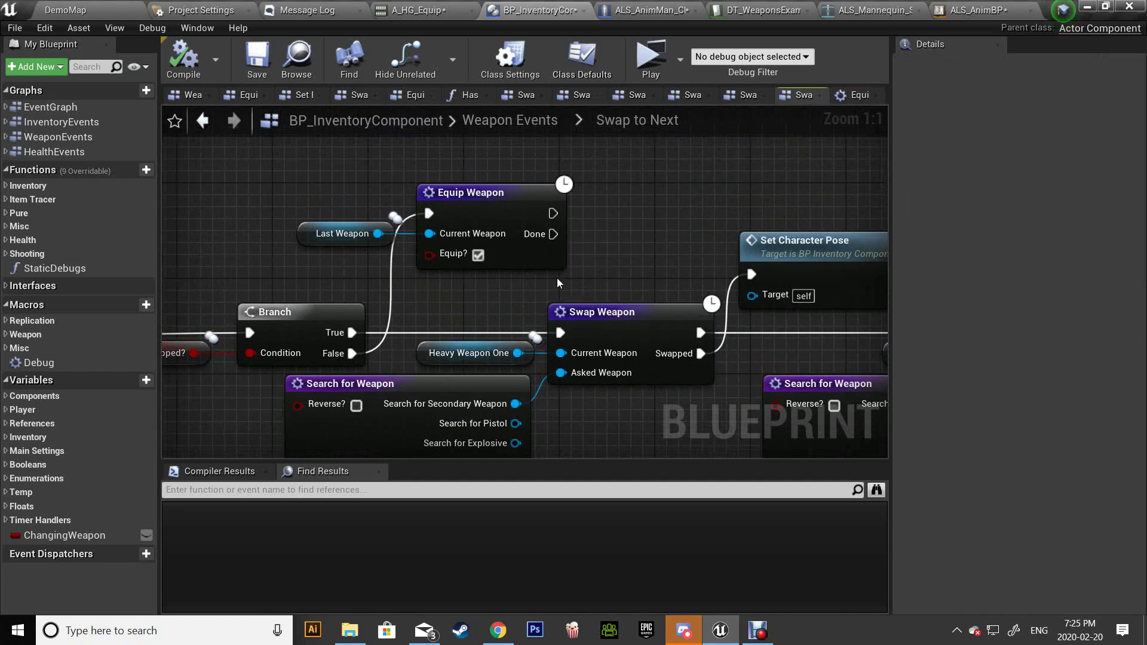
double_click(494, 207)
right_drag(491, 297, 512, 295)
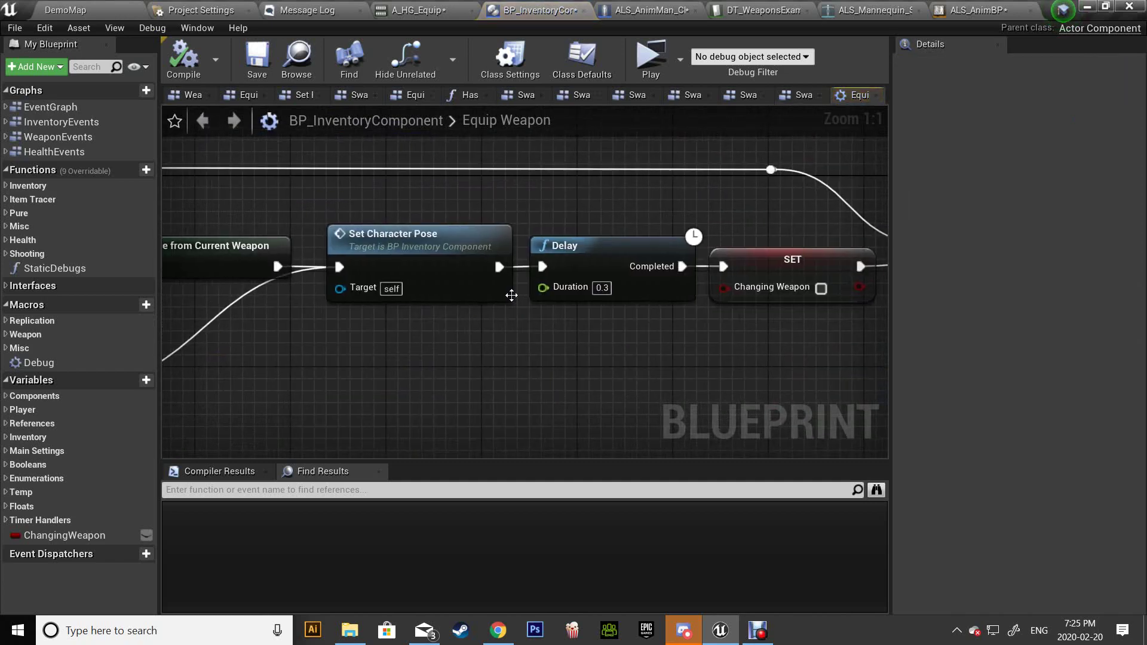
scroll(336, 396, down, 8)
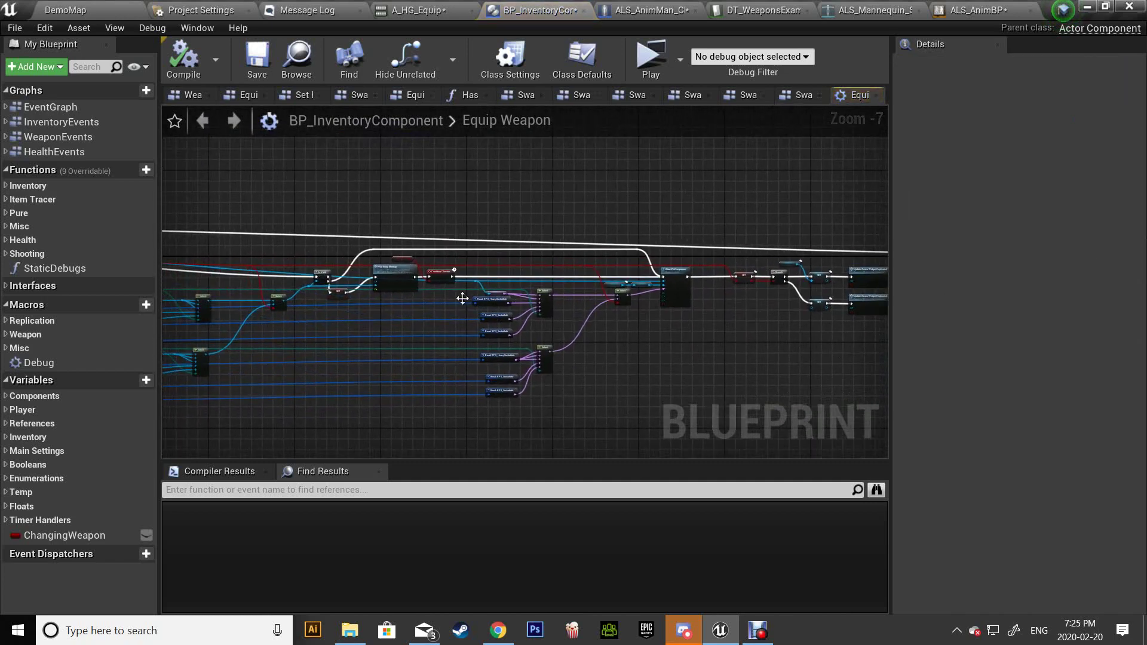
scroll(335, 305, up, 5)
scroll(341, 303, up, 1)
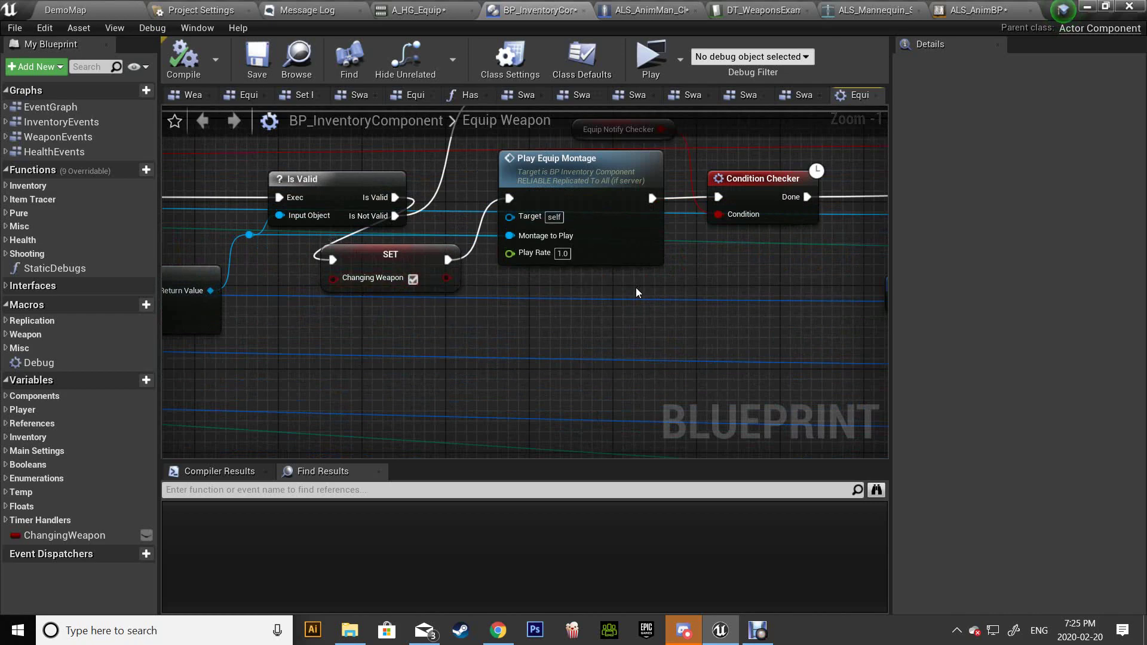
mouse_move(636, 289)
right_down()
mouse_move(626, 303)
mouse_move(380, 318)
right_up()
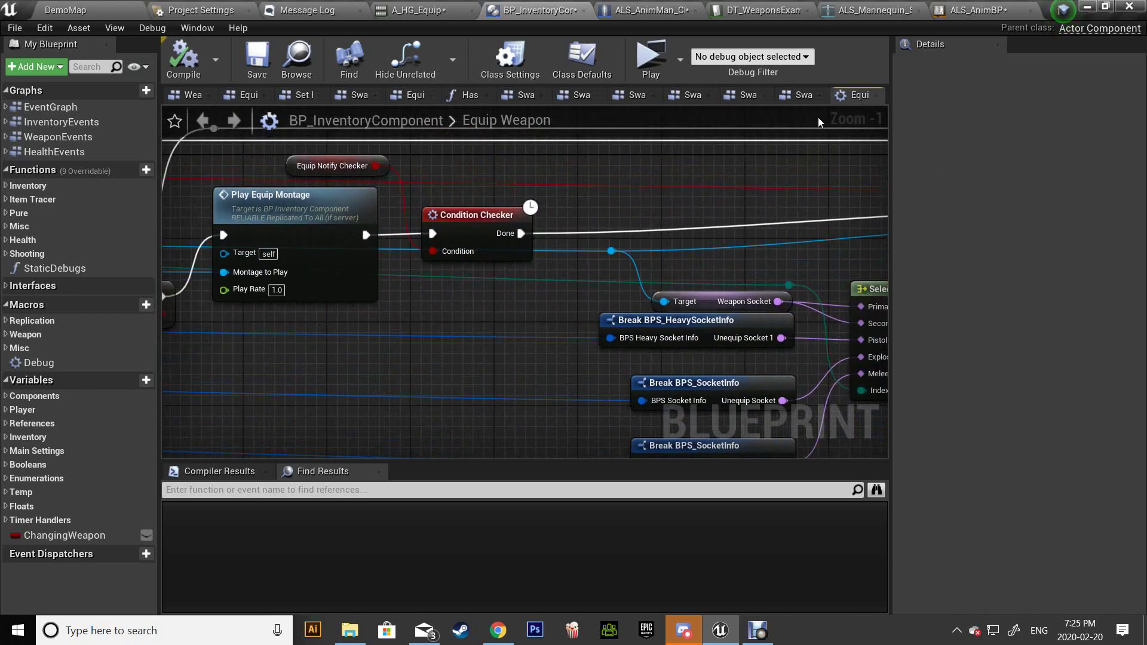
click(805, 99)
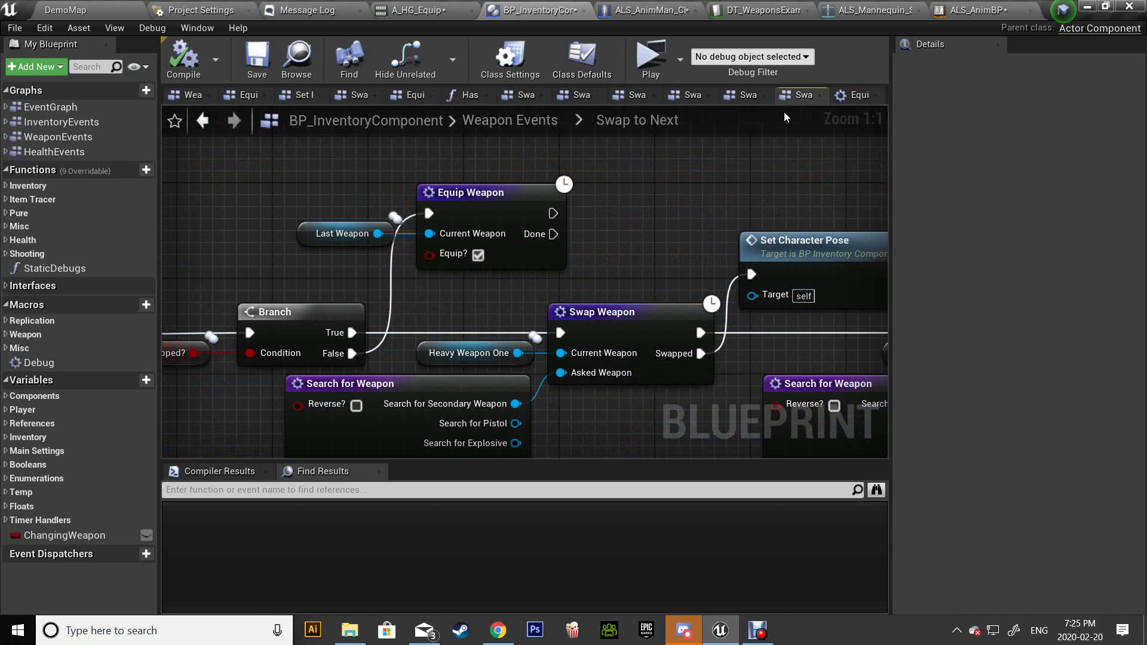
Step: Open the Swap Weapon function and inspect its Branch, Is Valid, SET and Play Equip Montage nodes
double_click(622, 312)
scroll(534, 330, up, 7)
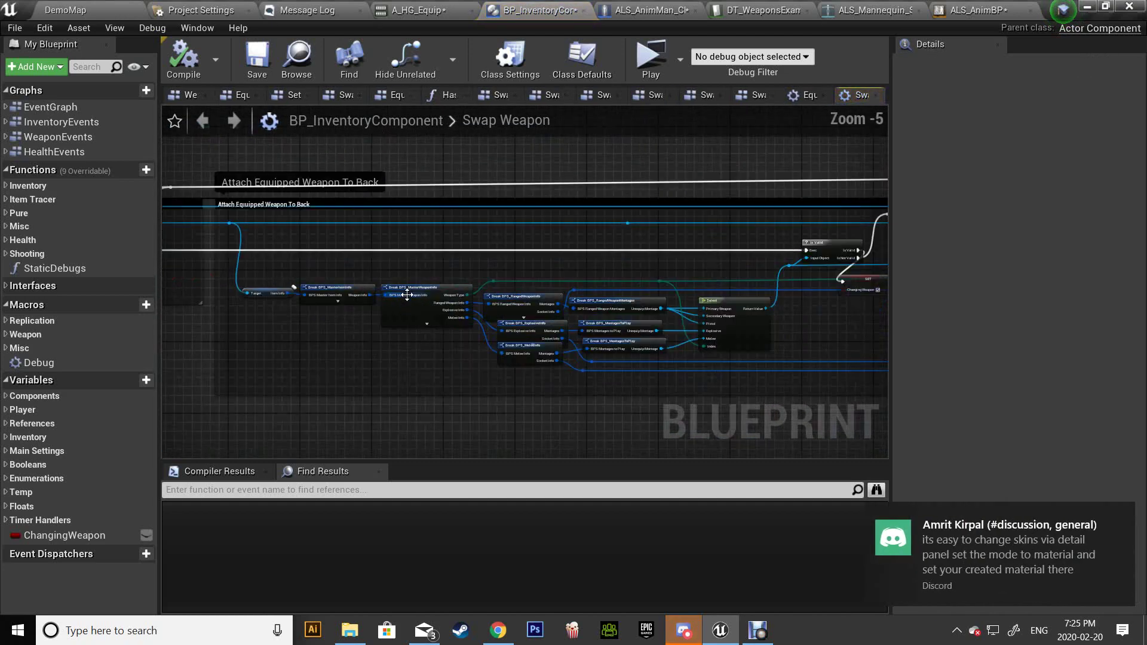
scroll(334, 298, up, 3)
right_drag(334, 298, 724, 315)
scroll(722, 315, down, 4)
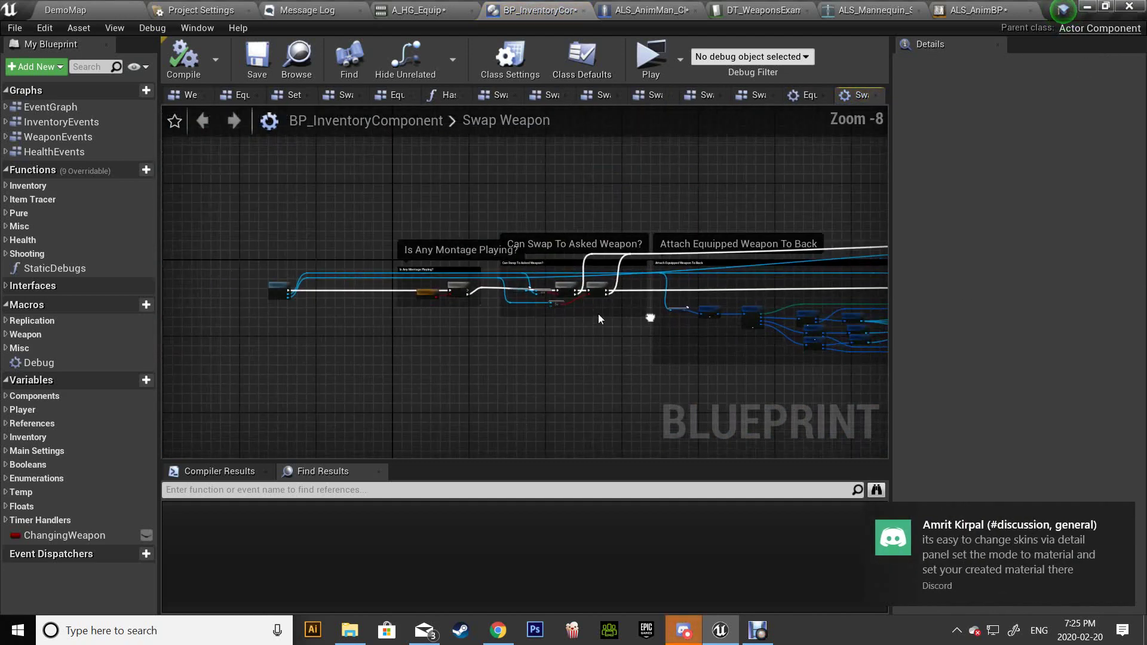
scroll(648, 318, down, 2)
scroll(473, 323, up, 6)
mouse_move(627, 328)
right_down()
mouse_move(543, 339)
mouse_move(383, 323)
right_up()
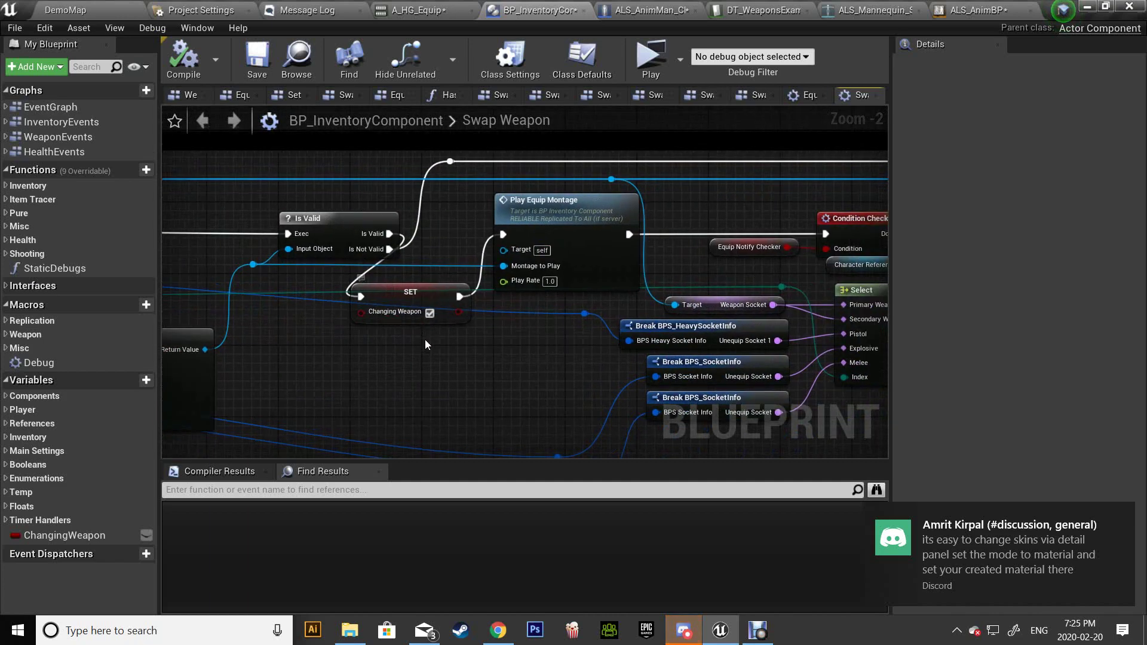
Step: Inspect the function's end, where a 0.3-second Delay precedes clearing Changing Weapon
scroll(383, 323, up, 2)
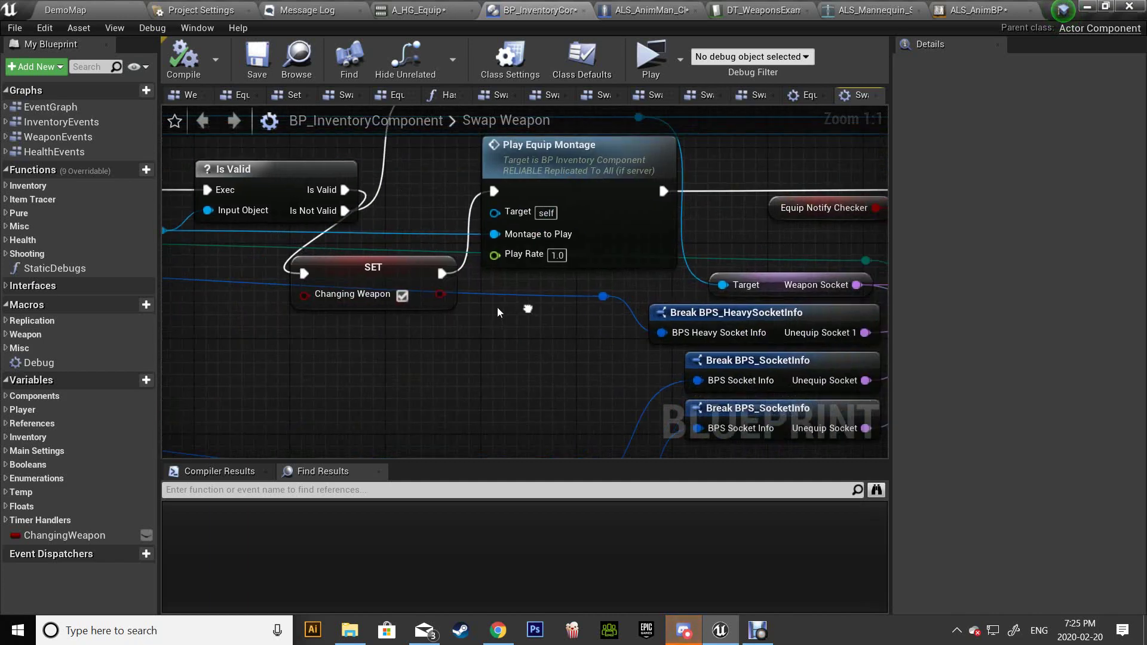
right_drag(445, 273, 251, 281)
scroll(489, 291, down, 10)
right_drag(489, 292, 156, 335)
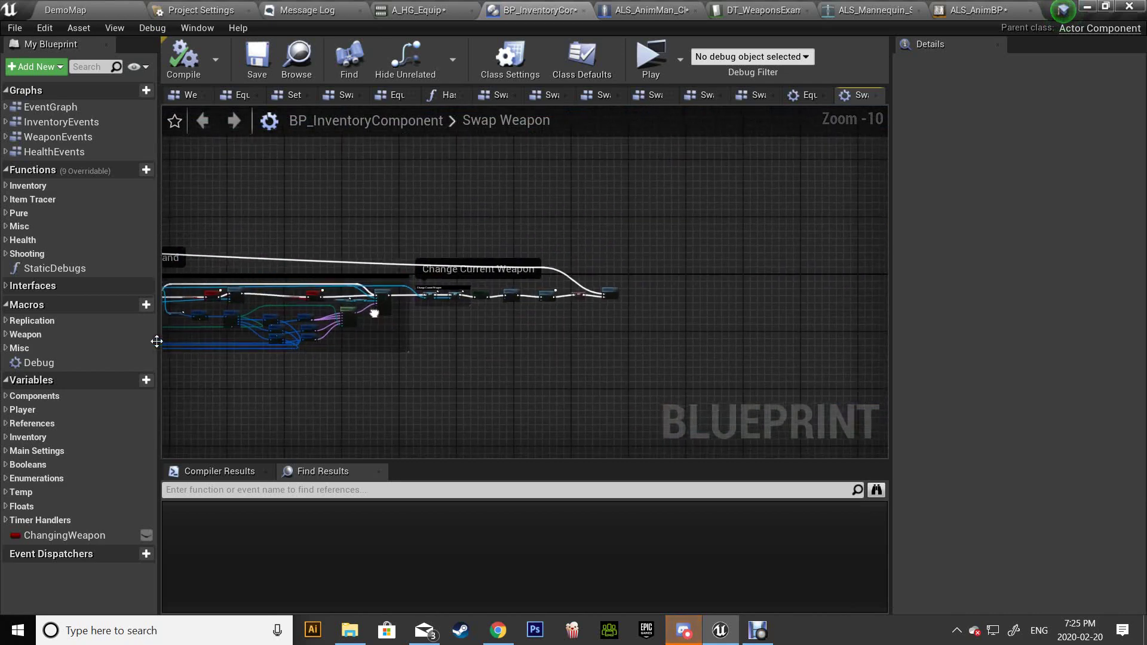
scroll(574, 311, up, 7)
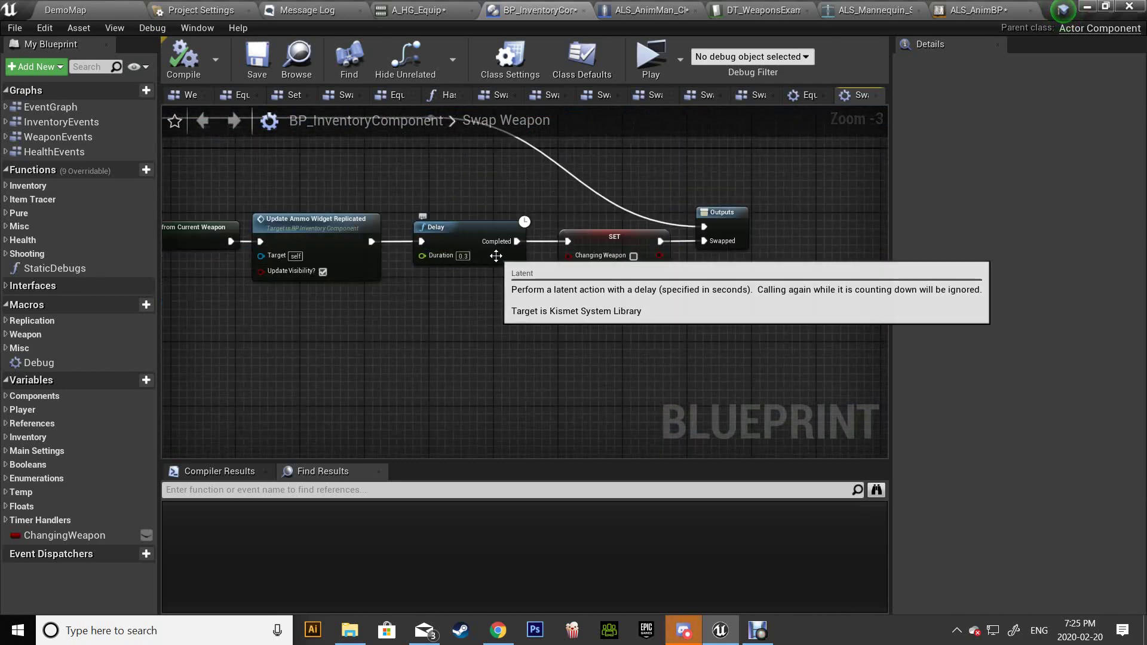
scroll(466, 255, up, 3)
mouse_move(615, 246)
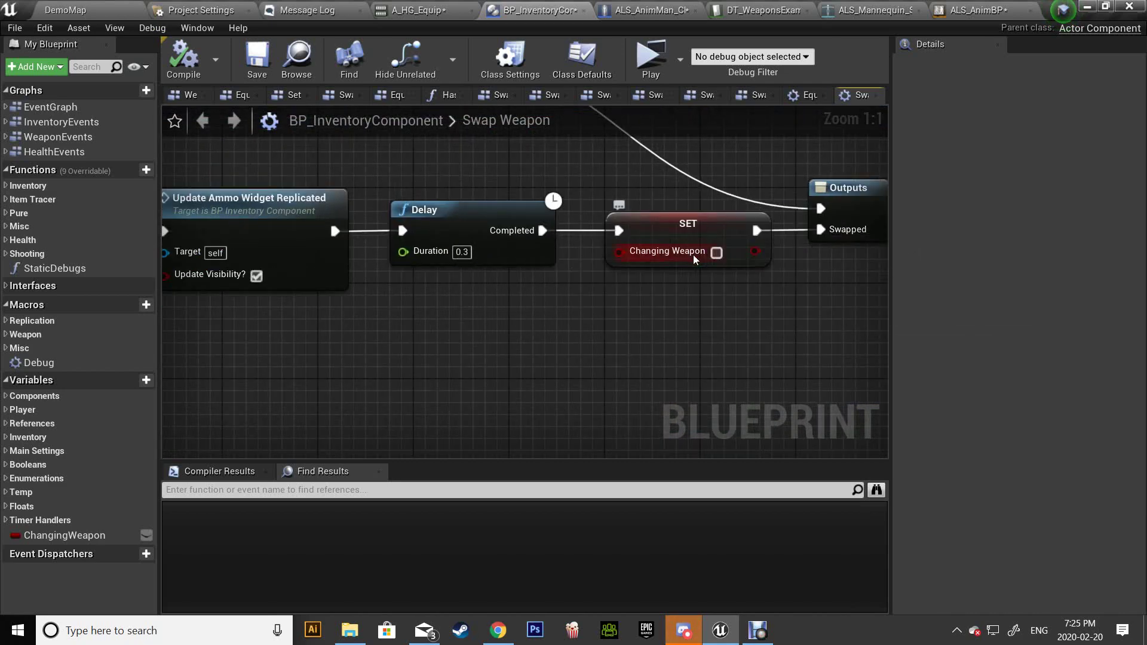
scroll(683, 268, down, 6)
scroll(679, 272, down, 1)
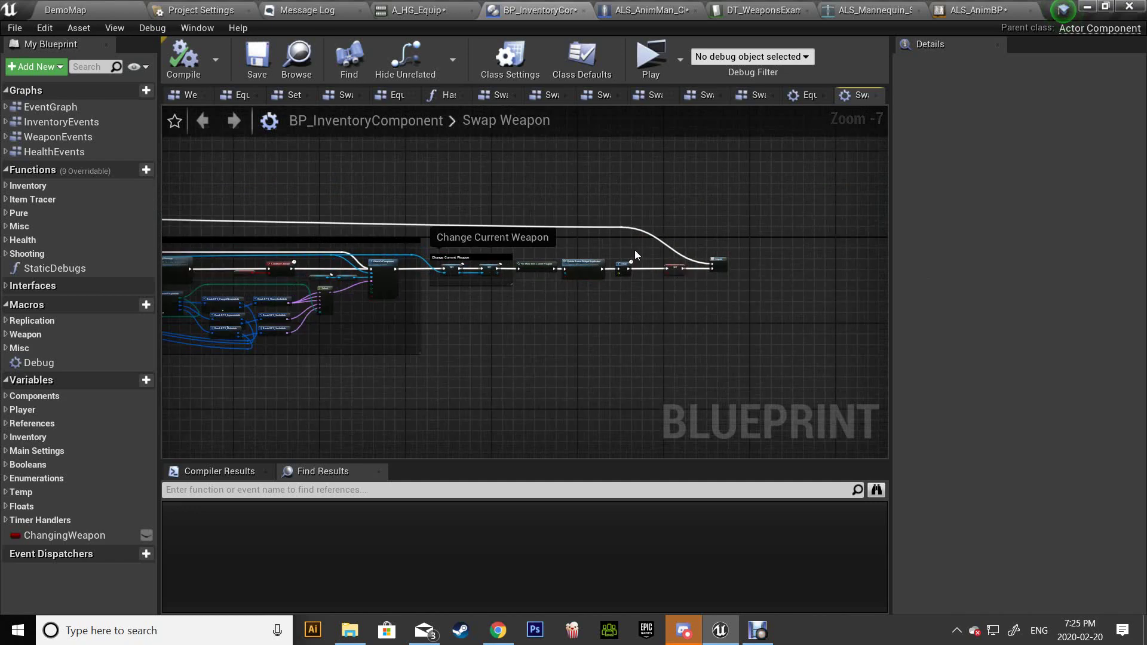
right_drag(517, 336, 622, 330)
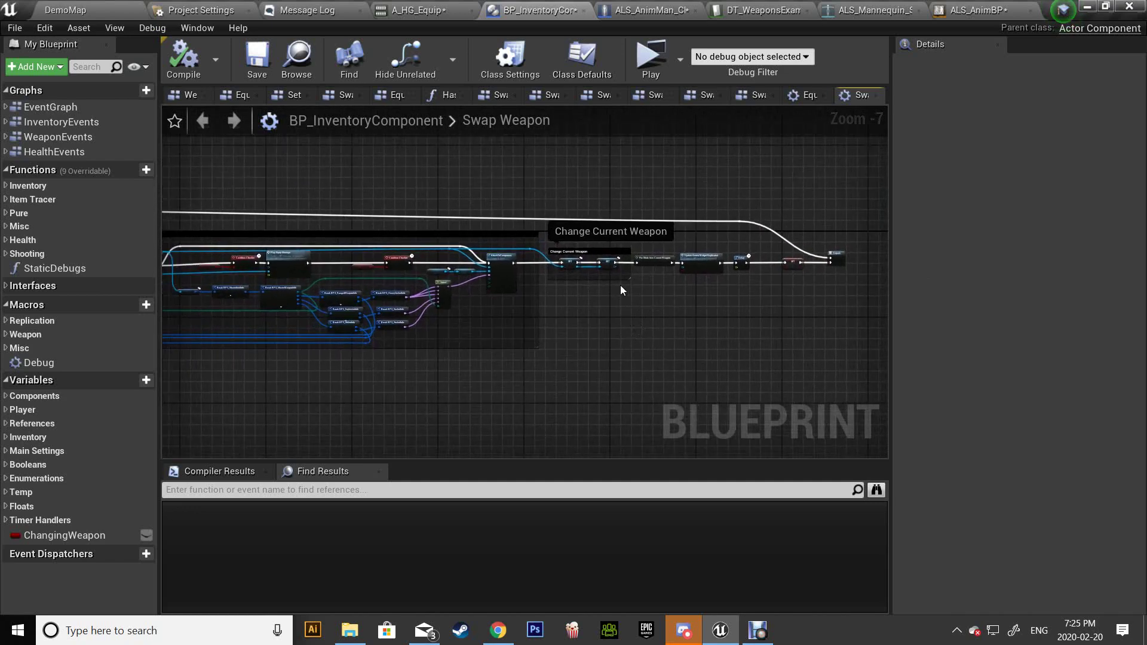
Step: Launch a standalone preview of DemoMap and pick up the assault rifle
click(84, 18)
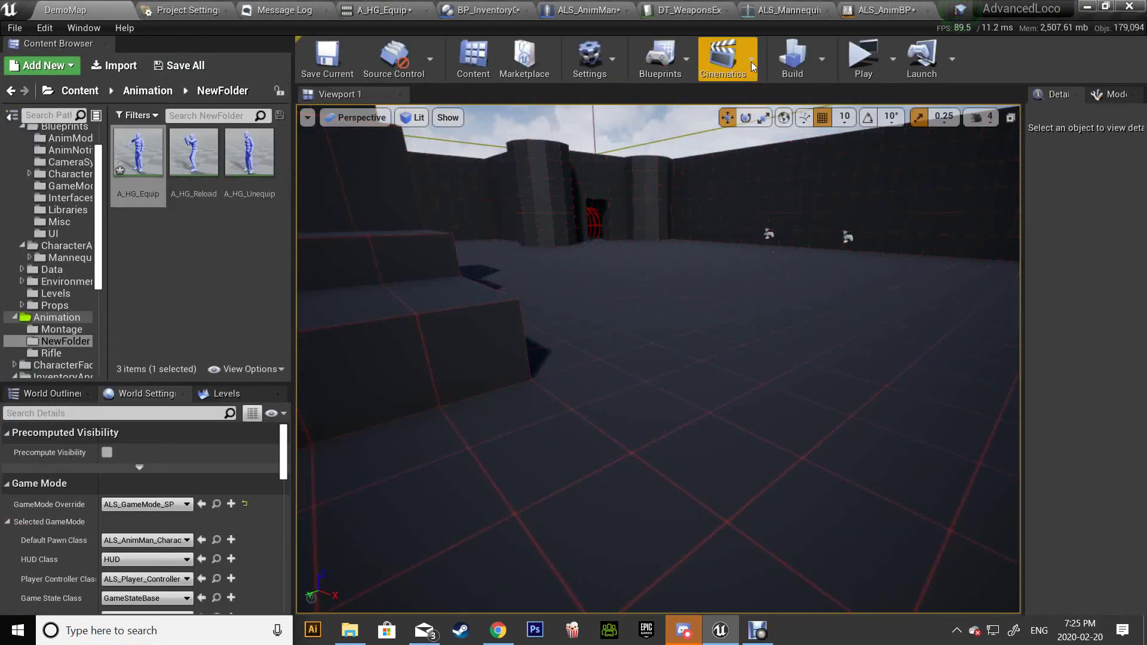
click(853, 56)
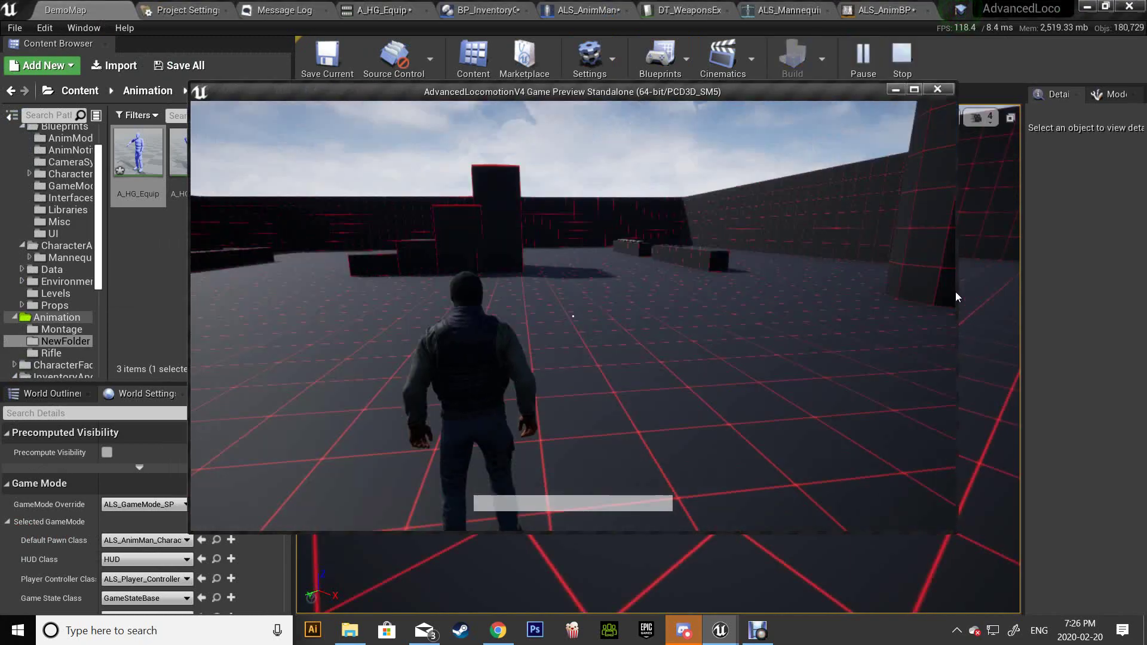
key(w)
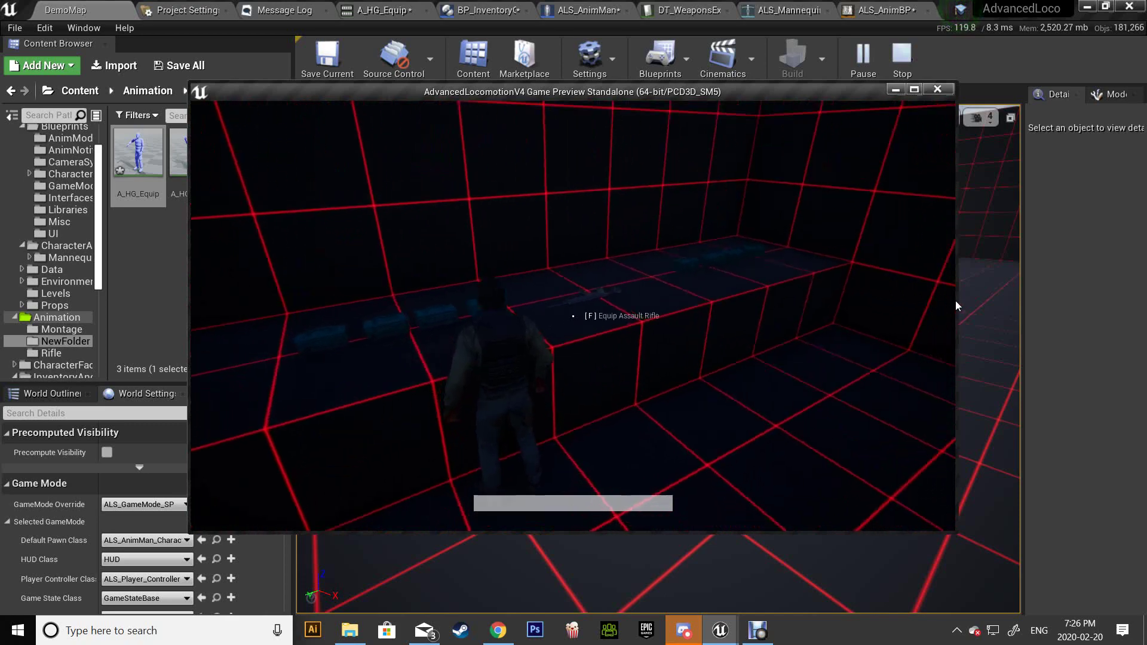
key(e)
Step: Walk through the doorway, crouch, aim toward the corner and fire the rifle
key(w)
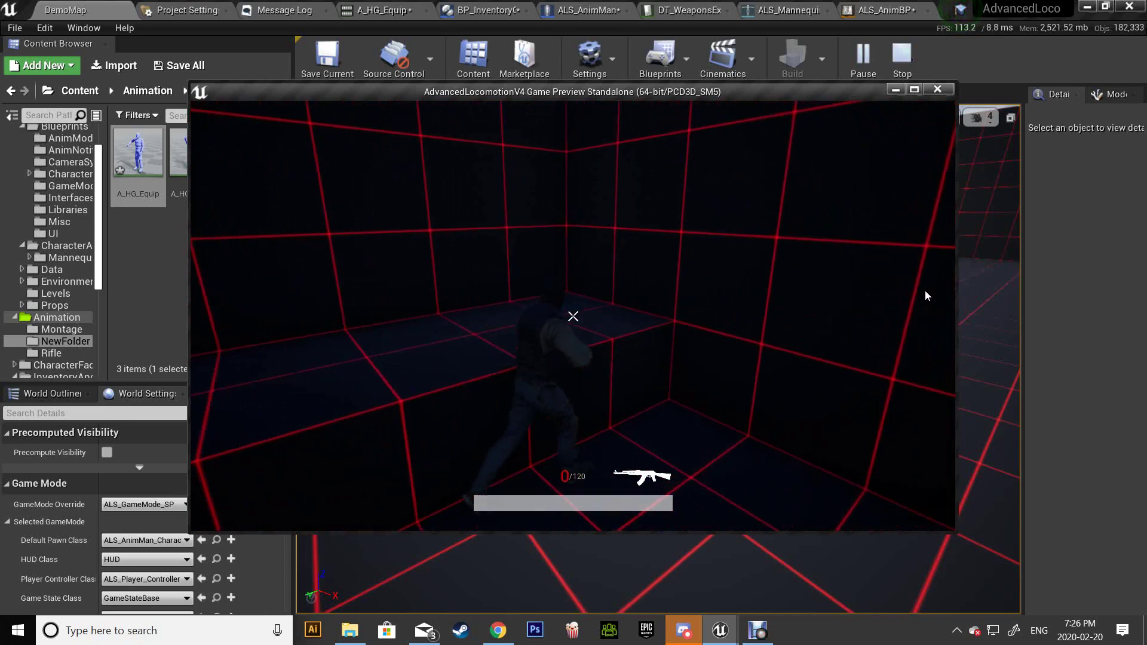
key(w)
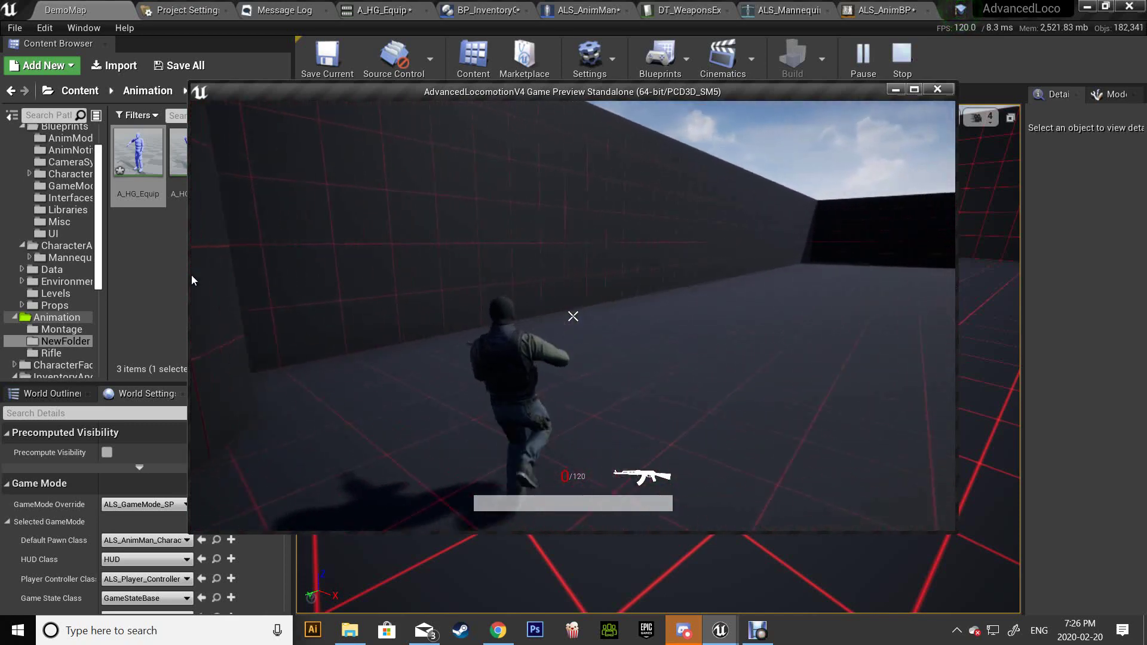
key(c)
mouse_move(201, 243)
right_down()
mouse_move(248, 310)
mouse_move(250, 257)
mouse_move(264, 282)
mouse_move(248, 115)
mouse_move(283, 278)
mouse_move(266, 160)
right_up()
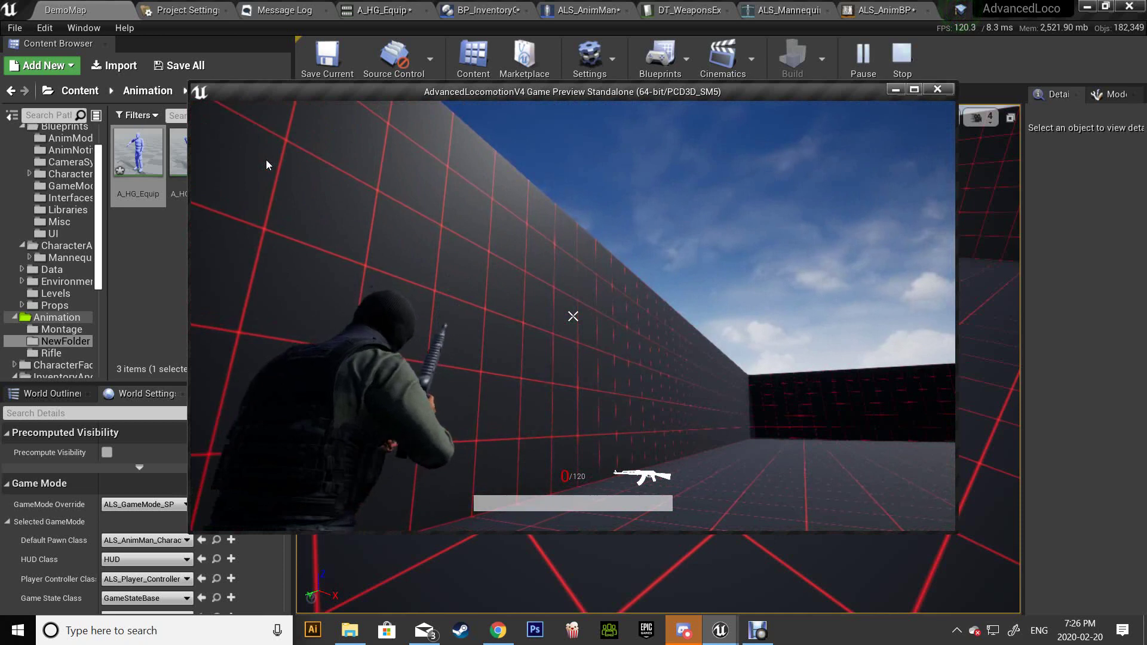
mouse_move(266, 160)
right_down()
mouse_move(291, 341)
mouse_move(245, 126)
mouse_move(267, 269)
mouse_move(268, 156)
mouse_move(461, 338)
mouse_move(546, 253)
mouse_move(574, 255)
mouse_move(561, 264)
mouse_move(567, 339)
mouse_move(553, 314)
mouse_move(449, 298)
mouse_move(307, 354)
mouse_move(191, 309)
mouse_move(956, 251)
mouse_move(844, 131)
mouse_move(512, 192)
mouse_move(191, 209)
mouse_move(424, 179)
mouse_move(956, 203)
mouse_move(949, 147)
mouse_move(622, 188)
mouse_move(191, 187)
mouse_move(191, 202)
mouse_move(476, 149)
mouse_move(415, 165)
right_up()
click(245, 125)
Step: Run forward and swap between rifle and pistol using keys 2 and 1
key(w)
key(2)
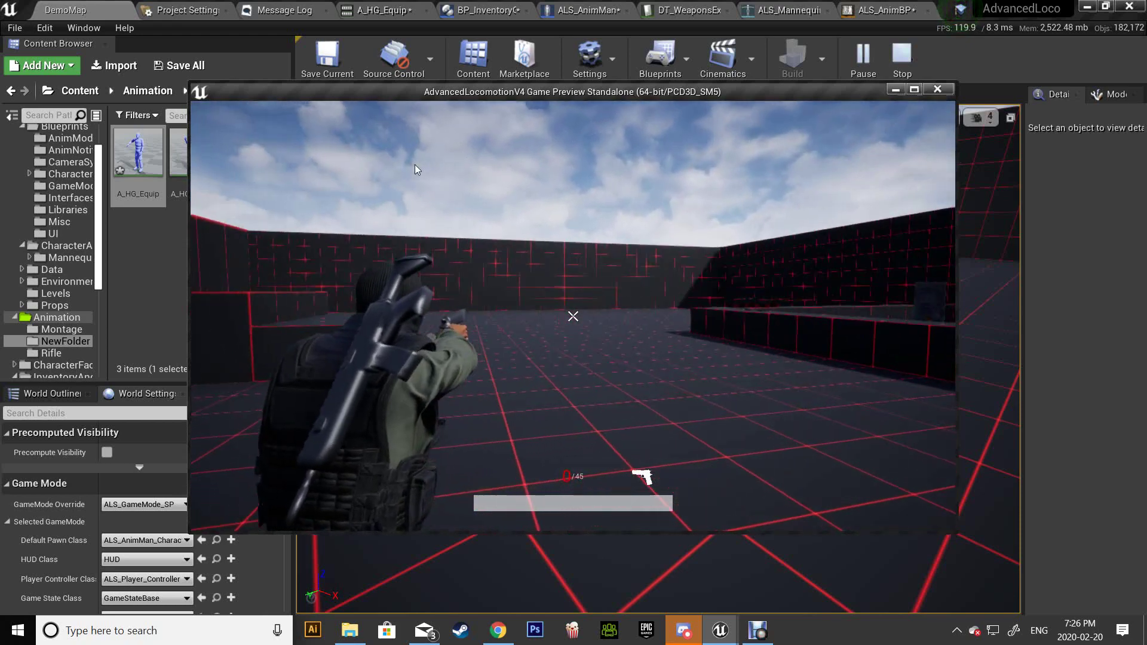
key(1)
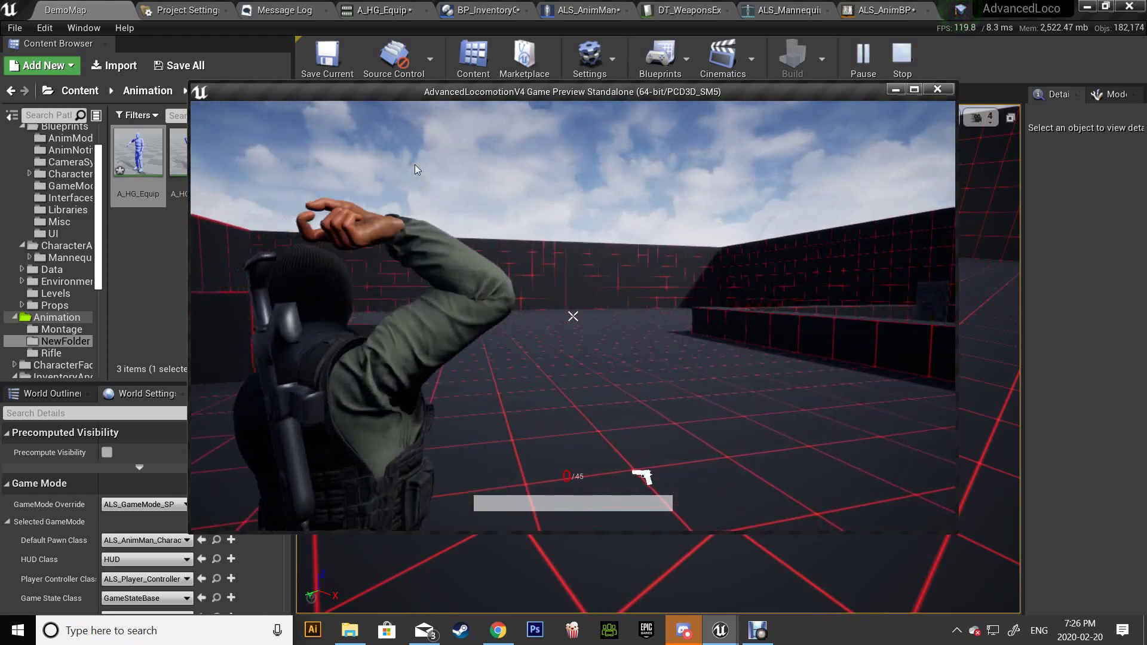
mouse_move(415, 164)
right_down()
mouse_move(513, 152)
mouse_move(192, 176)
mouse_move(429, 153)
mouse_move(355, 154)
mouse_move(420, 162)
right_up()
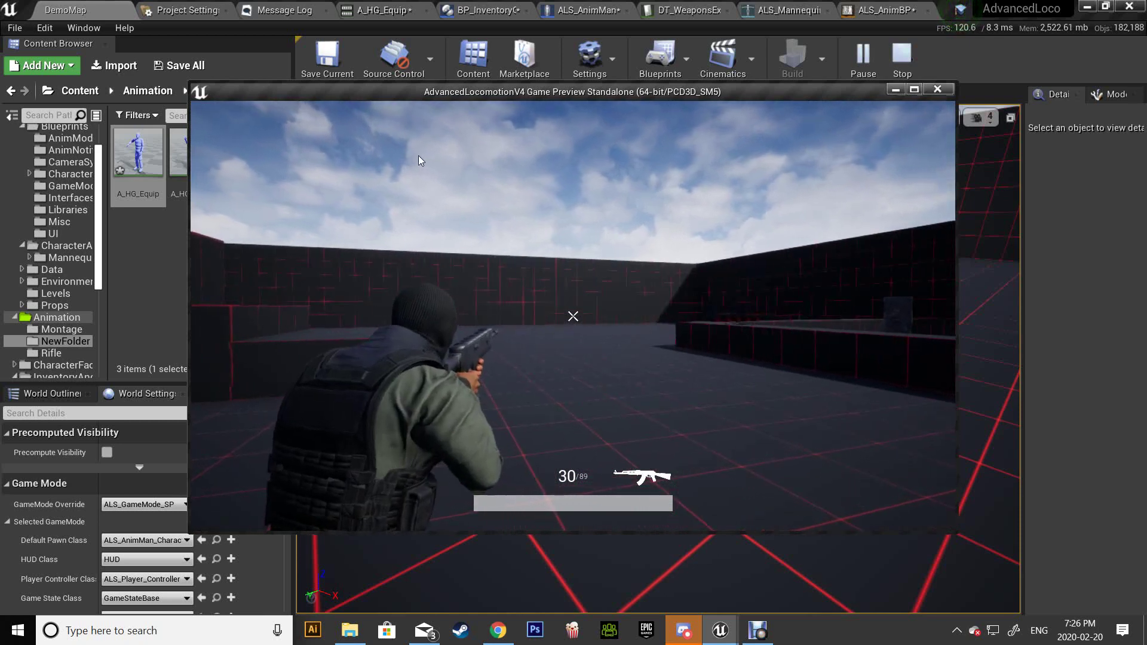
key(2)
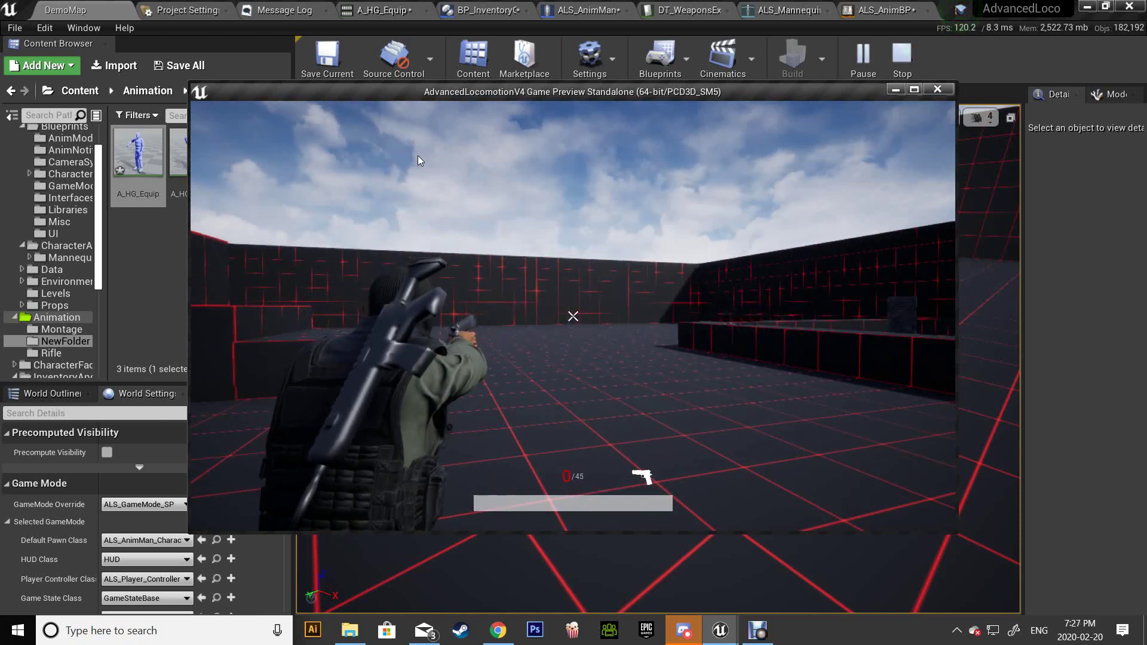
Step: Reload the pistol with R and fire it three times
key(r)
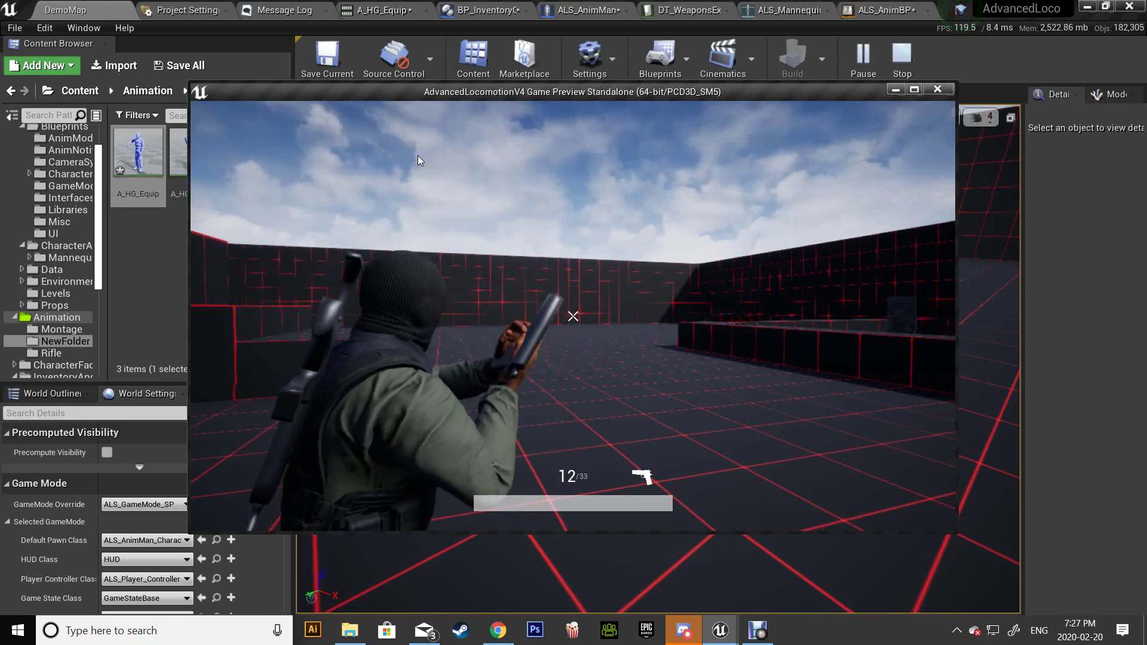
click(418, 156)
click(407, 158)
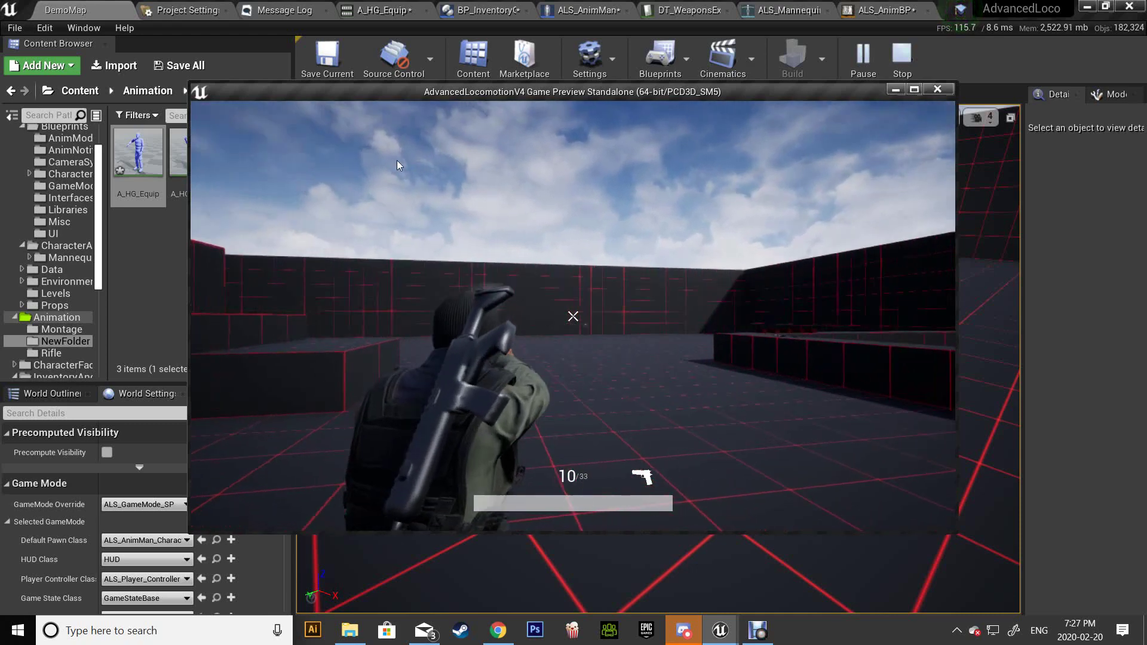
click(400, 167)
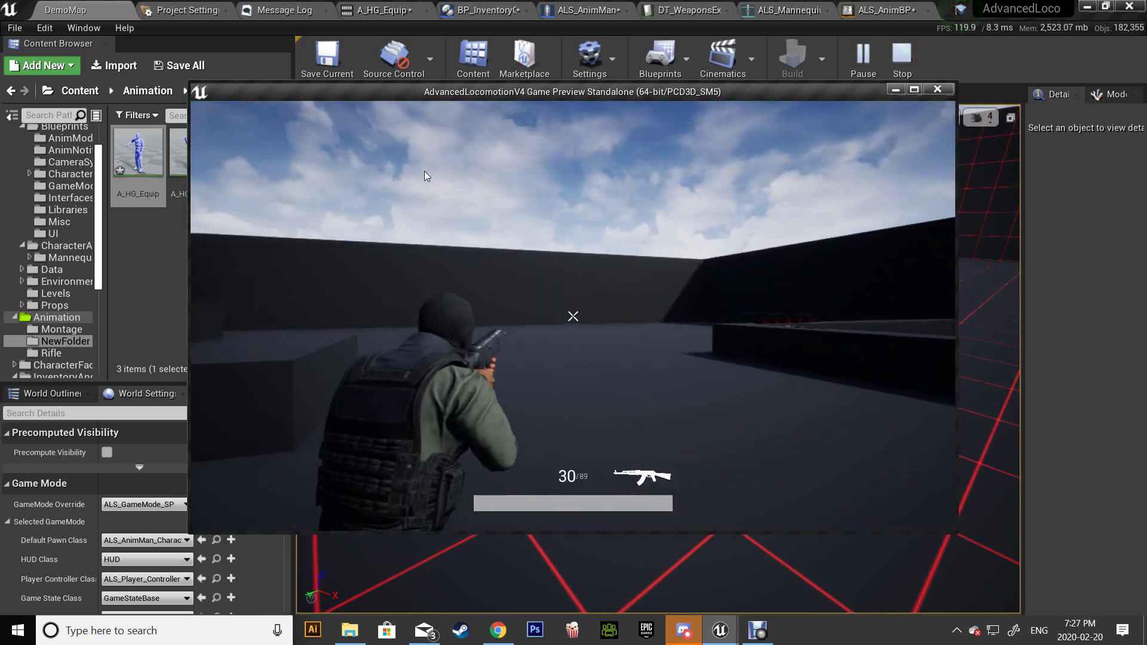
Step: Switch back to the rifle, fire, reload and keep firing down to 12 rounds
key(b)
click(424, 171)
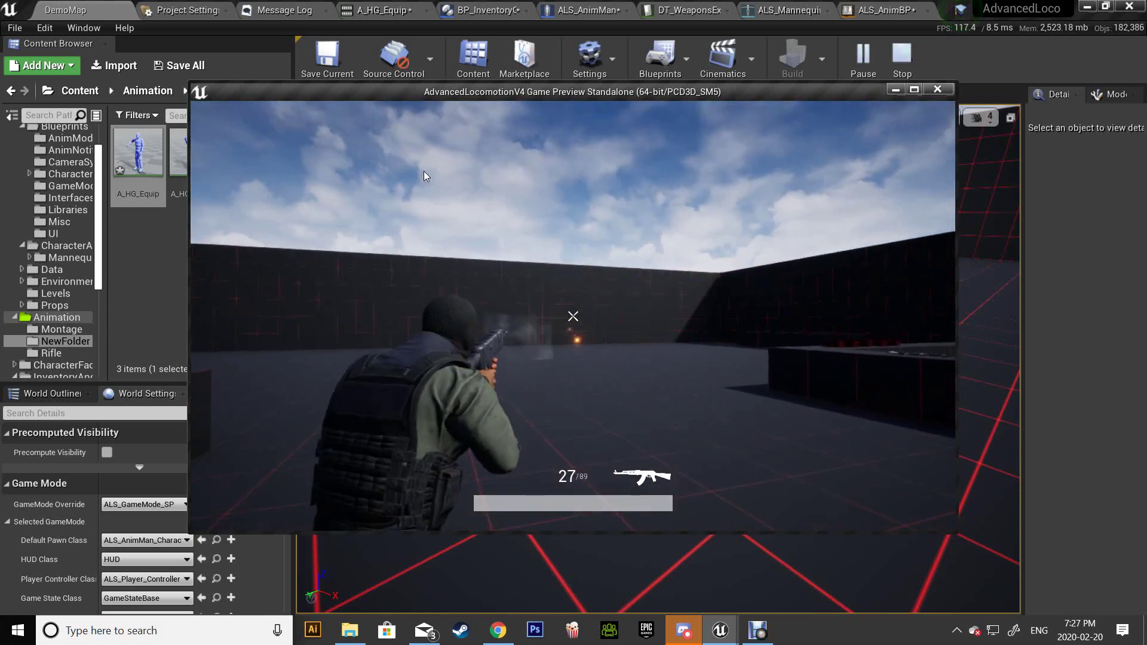
key(r)
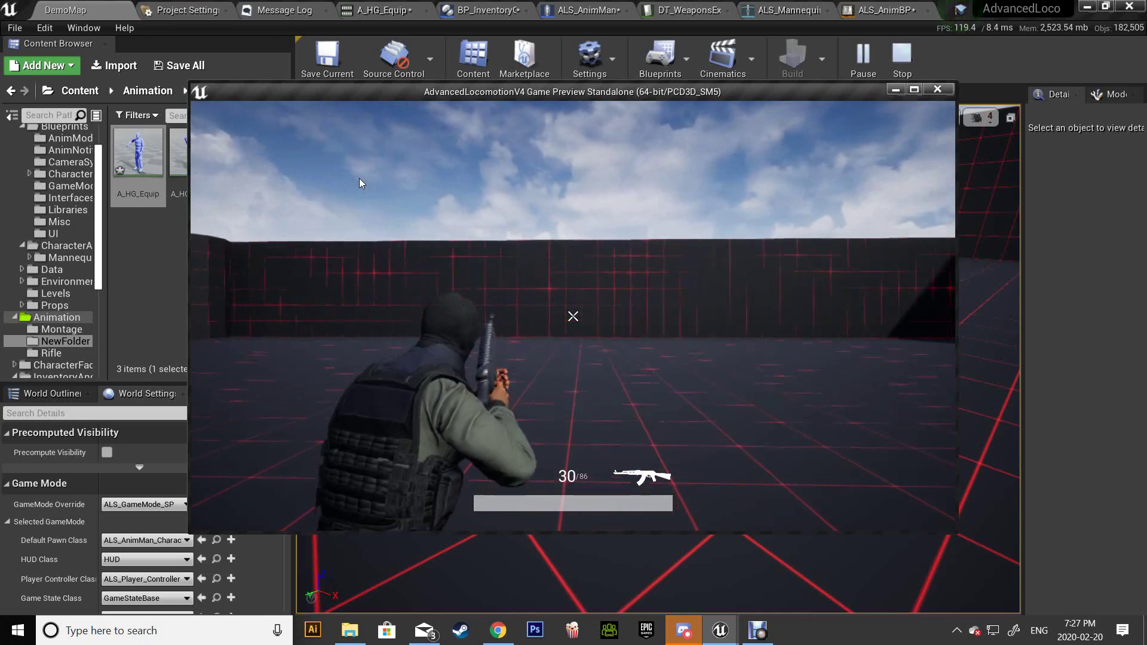
click(197, 198)
click(191, 196)
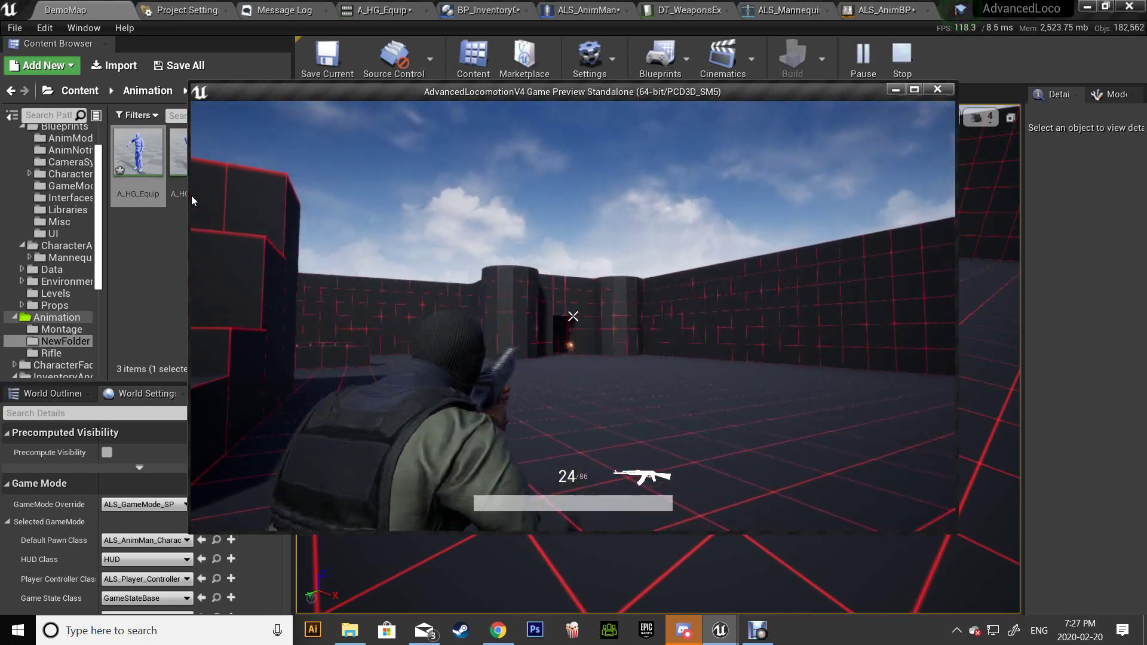
click(204, 200)
click(815, 189)
click(840, 213)
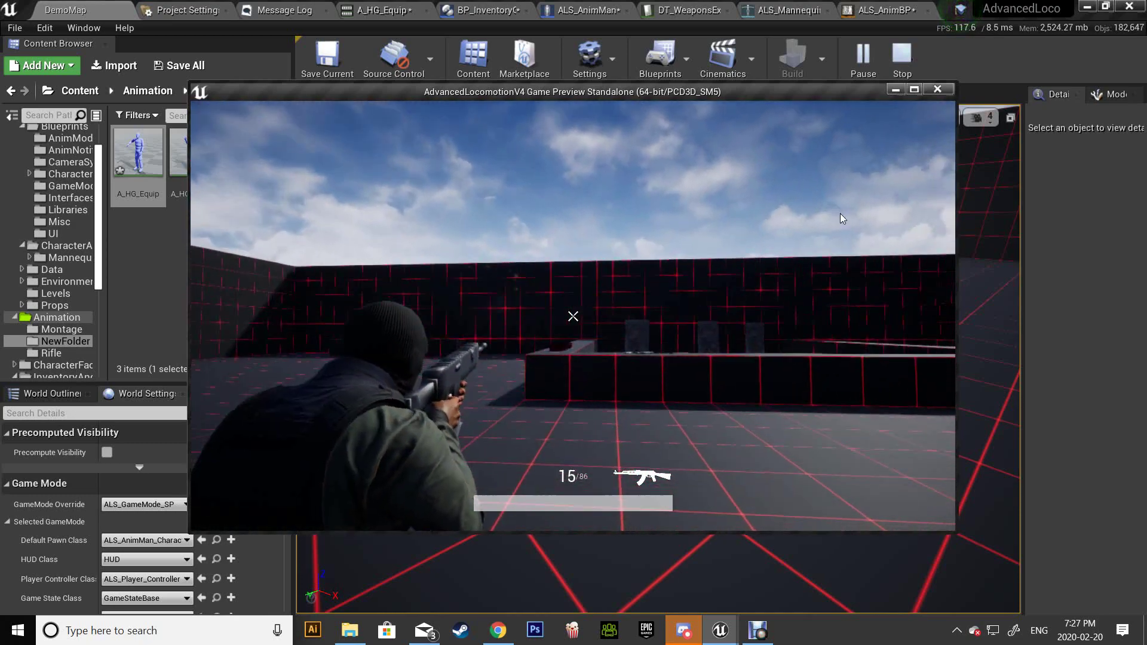
click(794, 227)
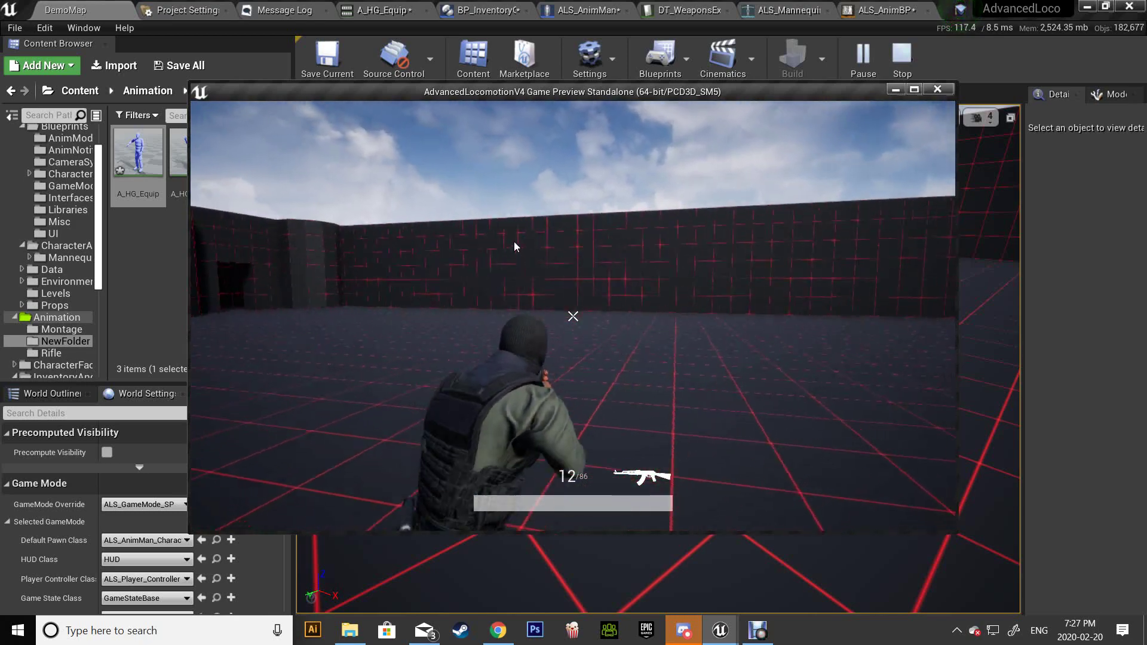
key(w)
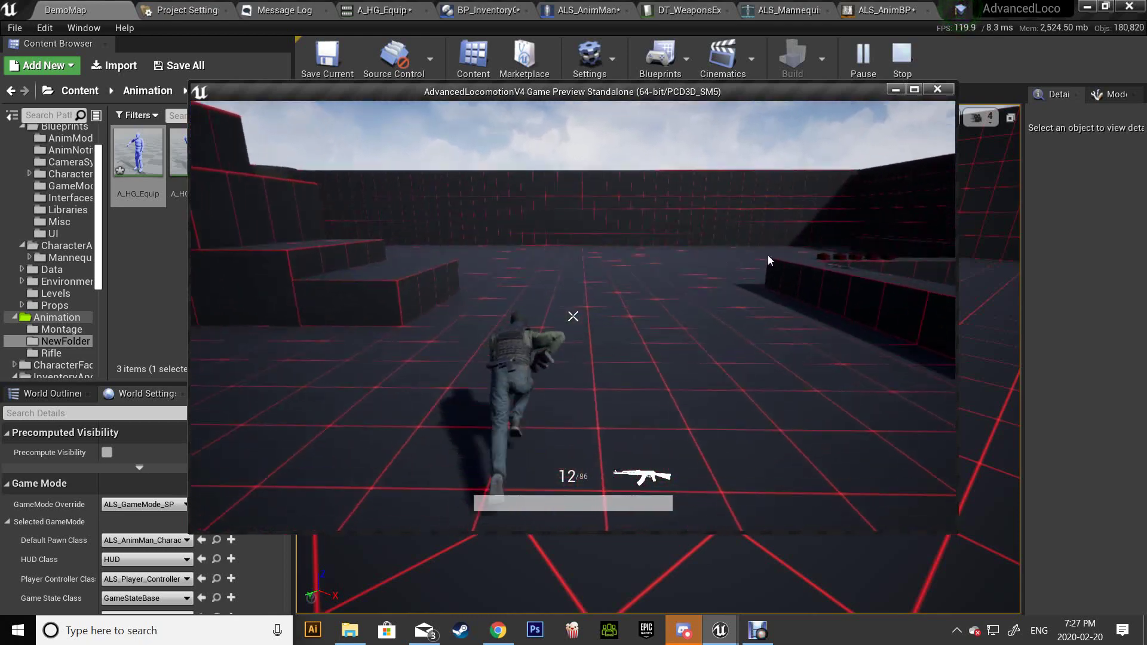
Step: Fire the rifle at the blocks down to 9 rounds, then stand the character back up
click(377, 184)
click(376, 185)
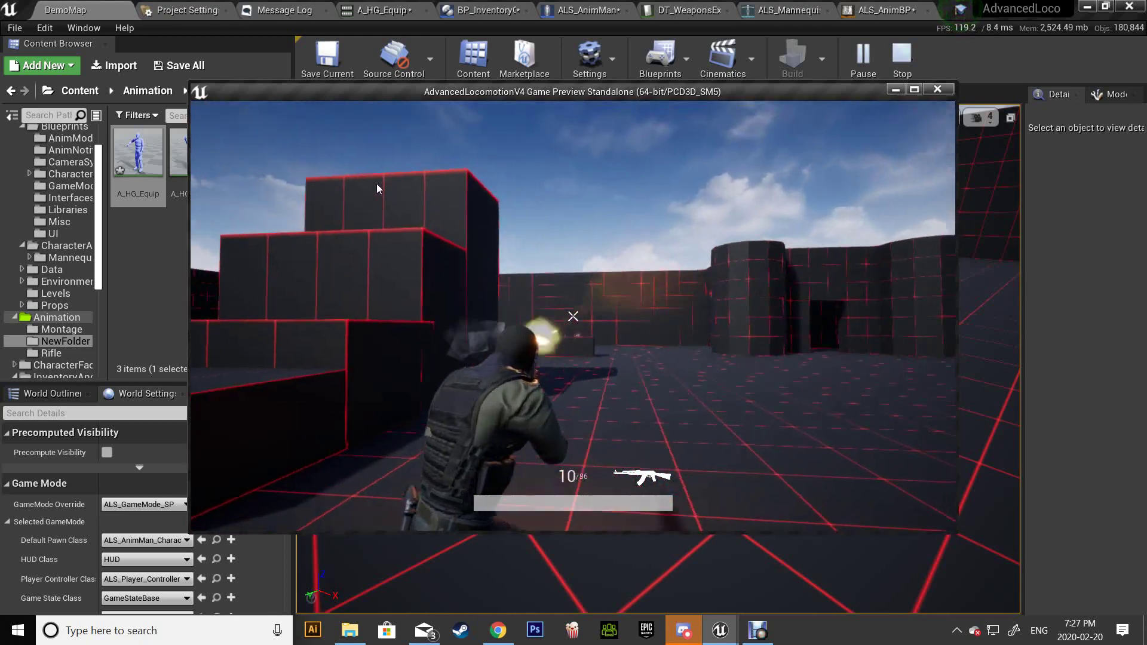
key(c)
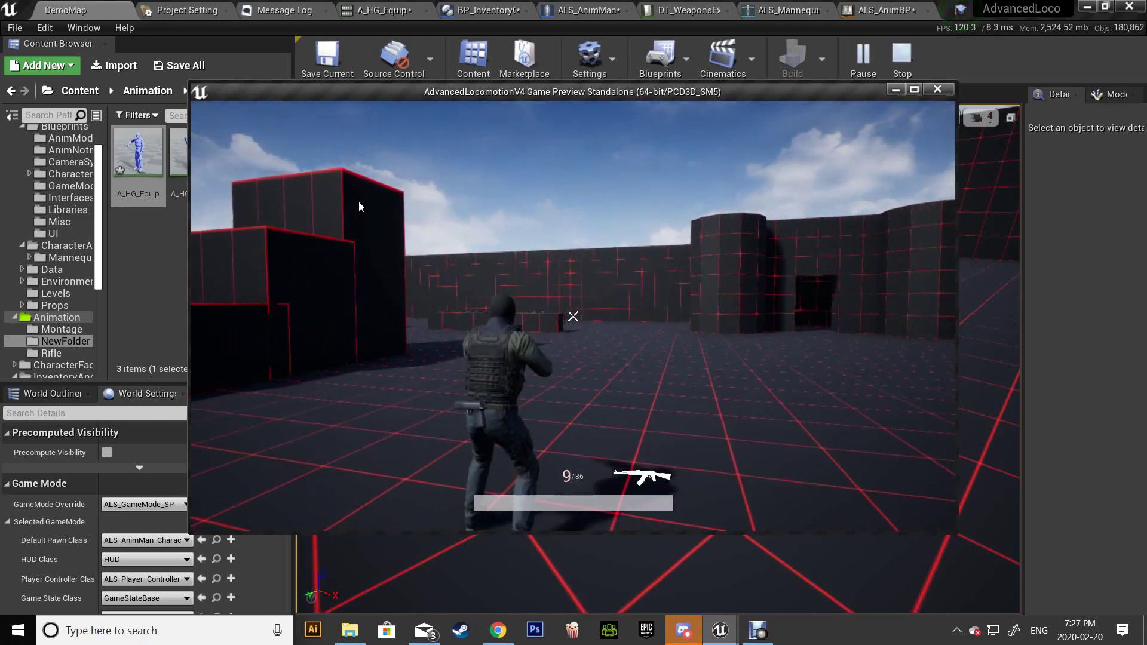